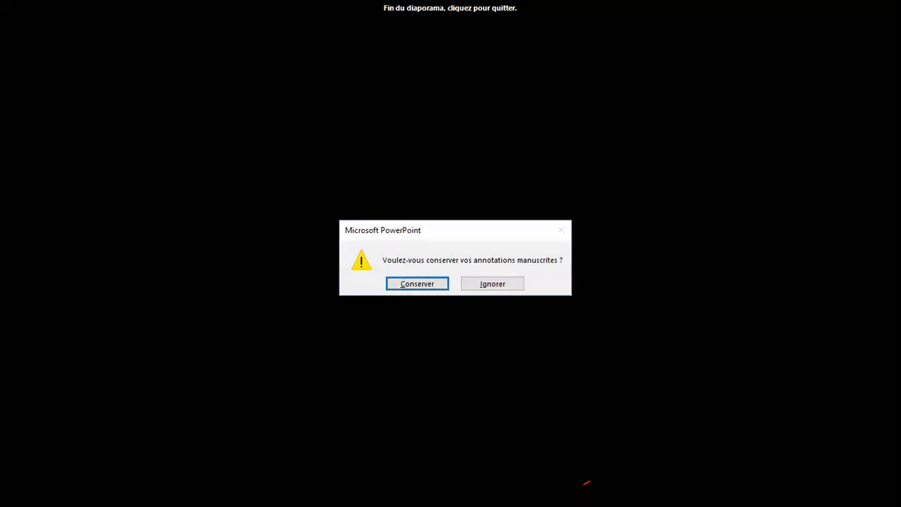
Discard the slideshow's ink annotations, then switch to the Excel workbook CORRECTION TD01 and open the Exercice 03 sheet.
{"action": "key", "text": "Tab"}
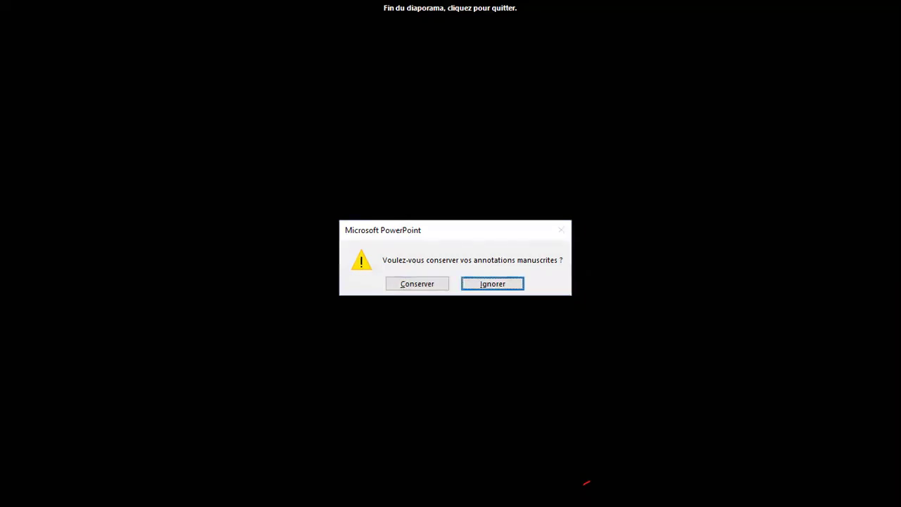
{"action": "key", "text": "Return"}
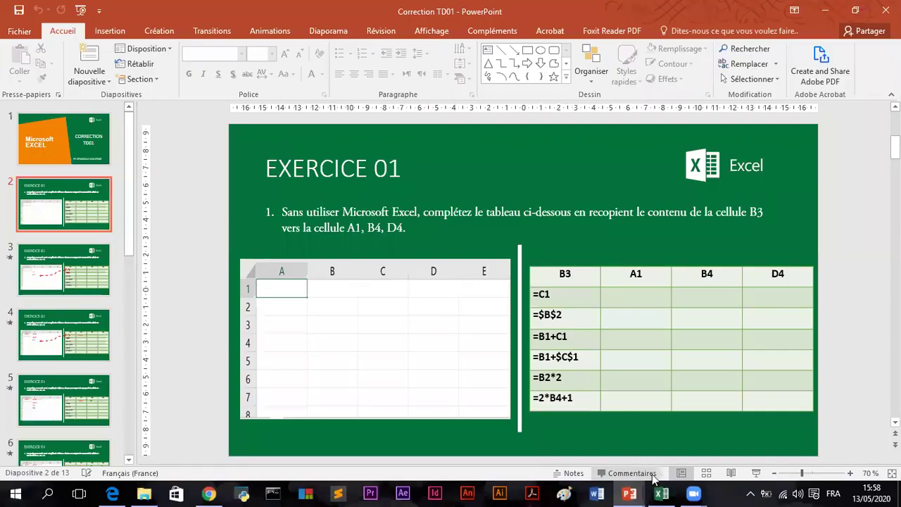
{"action": "key", "text": "alt+Tab"}
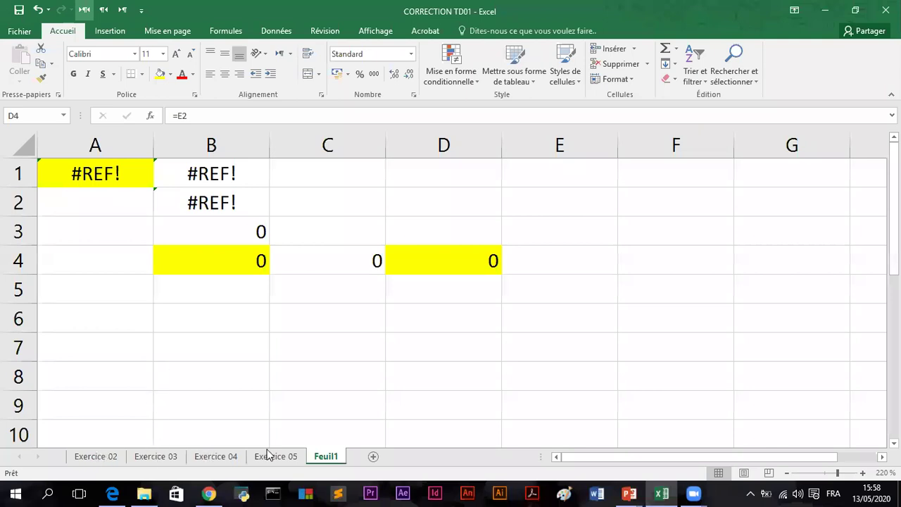
{"action": "key", "text": "ctrl+Page_Up"}
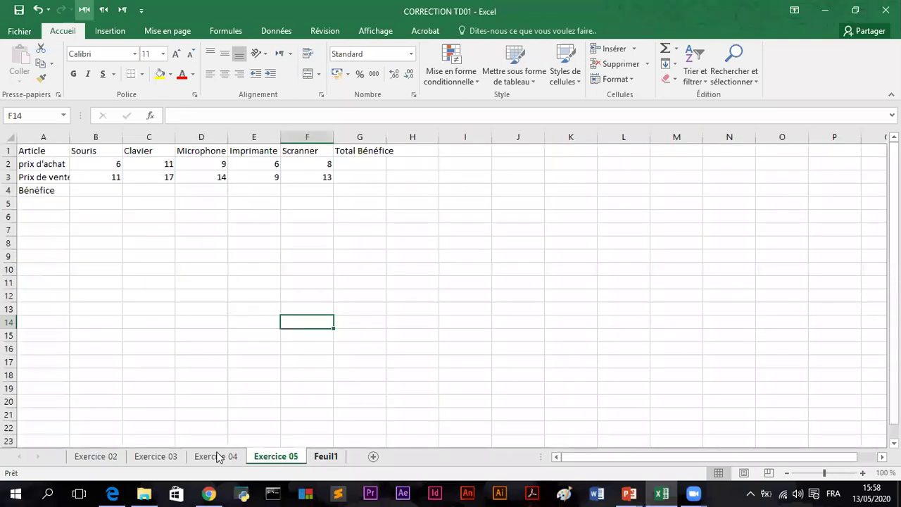
{"action": "left_click", "coordinate": [208, 457]}
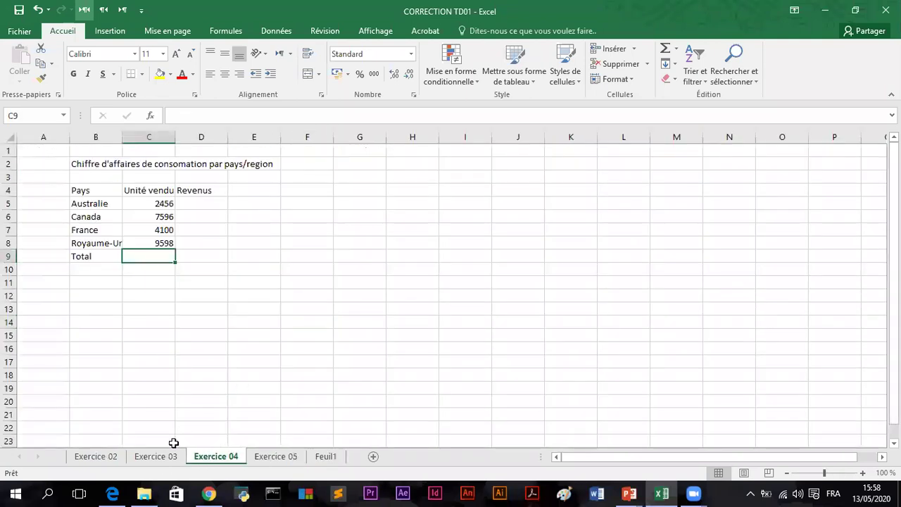
{"action": "left_click", "coordinate": [159, 461]}
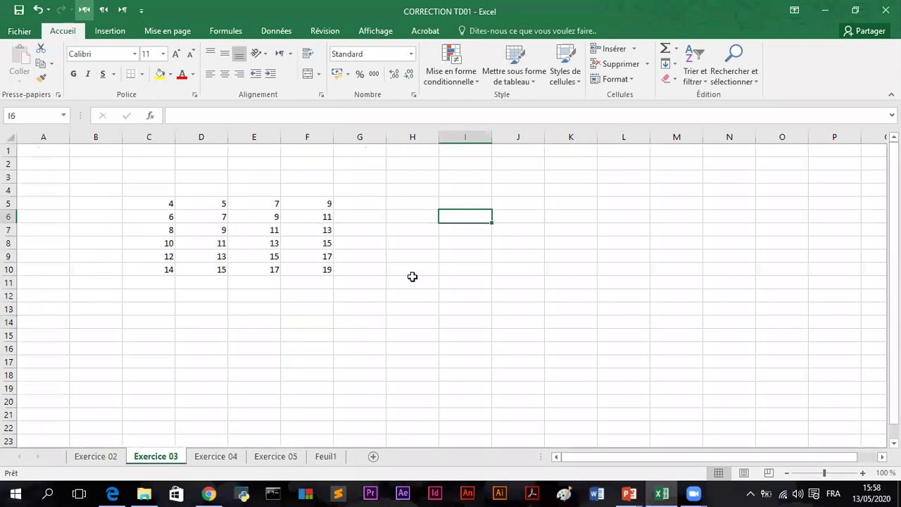
Apply all borders to the number table in cells C5:F10.
{"action": "left_click", "coordinate": [863, 473]}
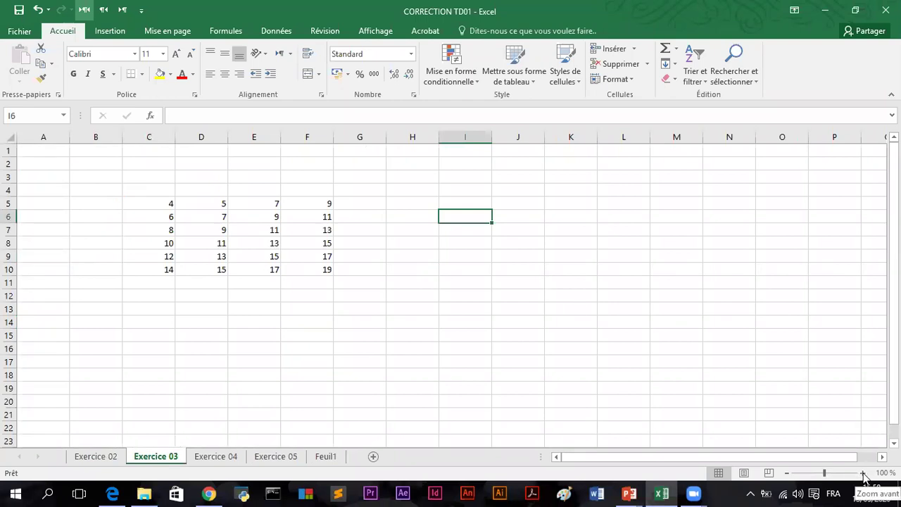
{"action": "left_click", "coordinate": [863, 473]}
{"action": "scroll", "coordinate": [232, 224], "scroll_direction": "up", "scroll_amount": 2}
{"action": "left_click_drag", "start_coordinate": [220, 229], "coordinate": [445, 321]}
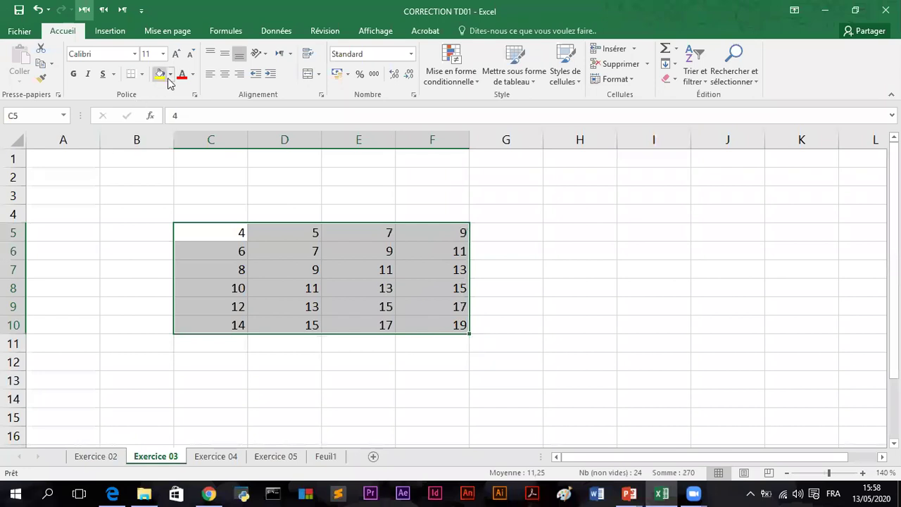
{"action": "left_click", "coordinate": [141, 74]}
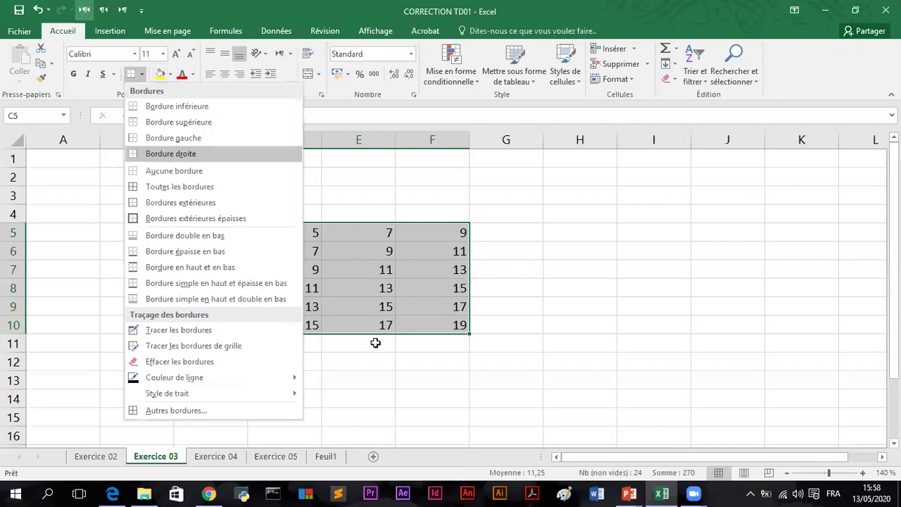
{"action": "left_click", "coordinate": [190, 218]}
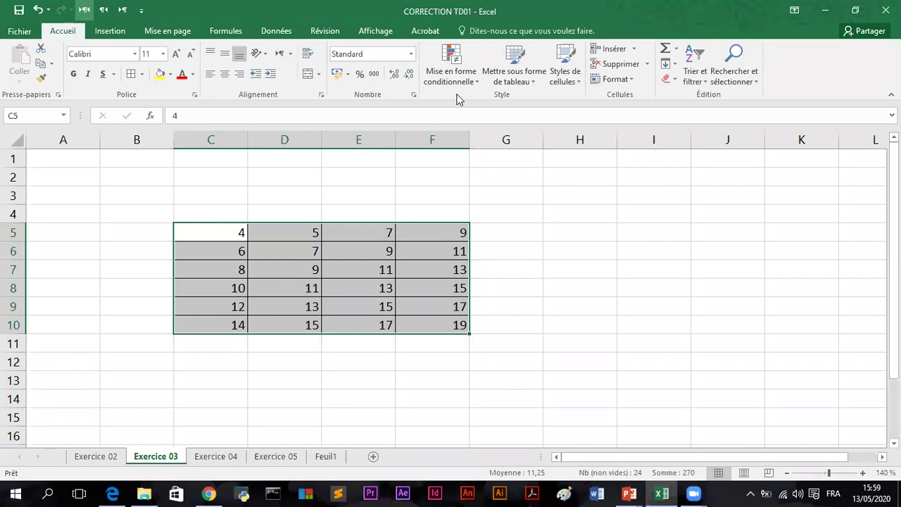
Outline the table in red ink, circle cells C5 and F10, and link them with a diagonal line.
{"action": "left_click_drag", "start_coordinate": [176, 219], "coordinate": [176, 327]}
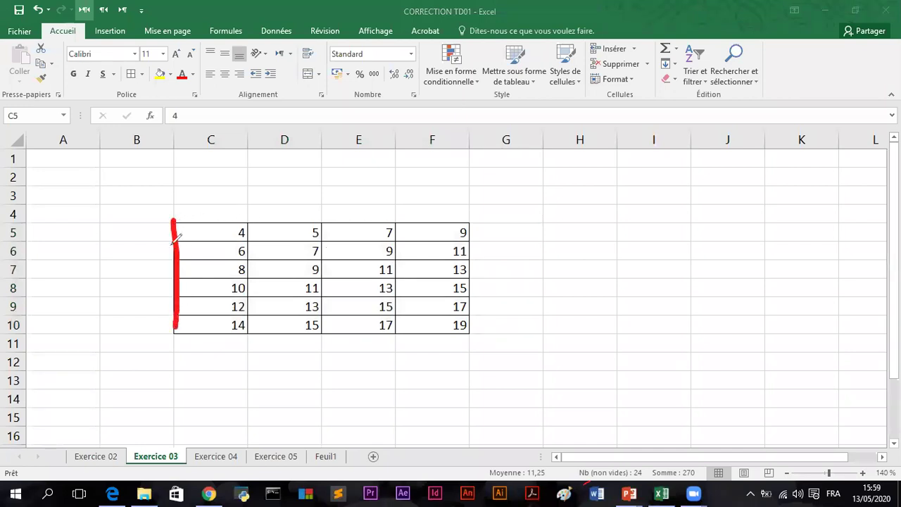
{"action": "mouse_move", "coordinate": [172, 222]}
{"action": "left_mouse_down"}
{"action": "mouse_move", "coordinate": [469, 226]}
{"action": "mouse_move", "coordinate": [475, 314]}
{"action": "mouse_move", "coordinate": [469, 322]}
{"action": "mouse_move", "coordinate": [173, 328]}
{"action": "left_mouse_up"}
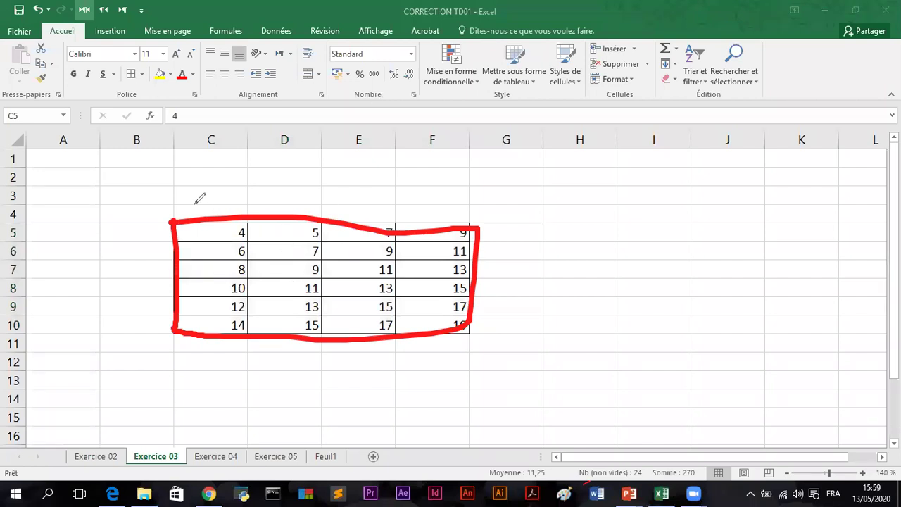
{"action": "mouse_move", "coordinate": [204, 223]}
{"action": "left_mouse_down"}
{"action": "mouse_move", "coordinate": [202, 242]}
{"action": "mouse_move", "coordinate": [197, 195]}
{"action": "mouse_move", "coordinate": [182, 207]}
{"action": "left_mouse_up"}
{"action": "mouse_move", "coordinate": [416, 303]}
{"action": "left_mouse_down"}
{"action": "mouse_move", "coordinate": [449, 339]}
{"action": "mouse_move", "coordinate": [425, 308]}
{"action": "left_mouse_up"}
{"action": "mouse_move", "coordinate": [244, 240]}
{"action": "left_mouse_down"}
{"action": "mouse_move", "coordinate": [392, 294]}
{"action": "mouse_move", "coordinate": [402, 312]}
{"action": "left_mouse_up"}
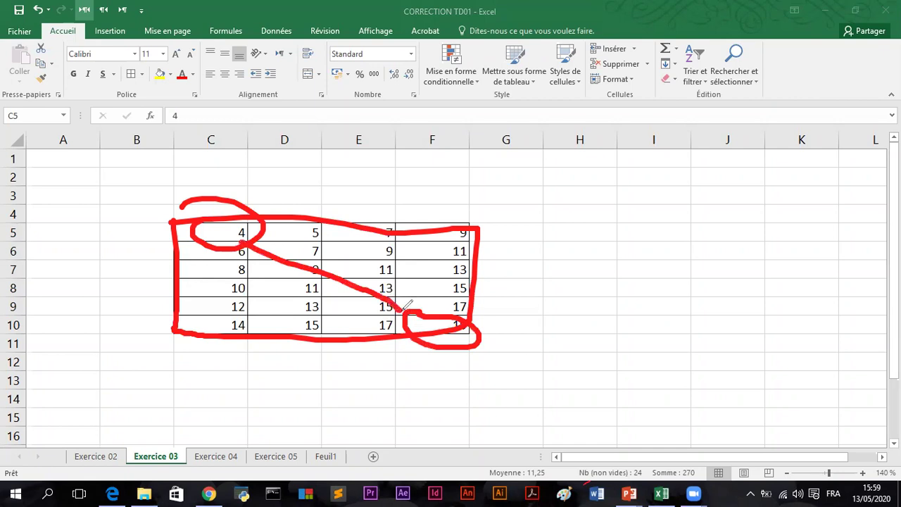
Handwrite the range notation (C5:F10) in red ink beside the table and underline it twice.
{"action": "left_click_drag", "start_coordinate": [584, 195], "coordinate": [567, 292]}
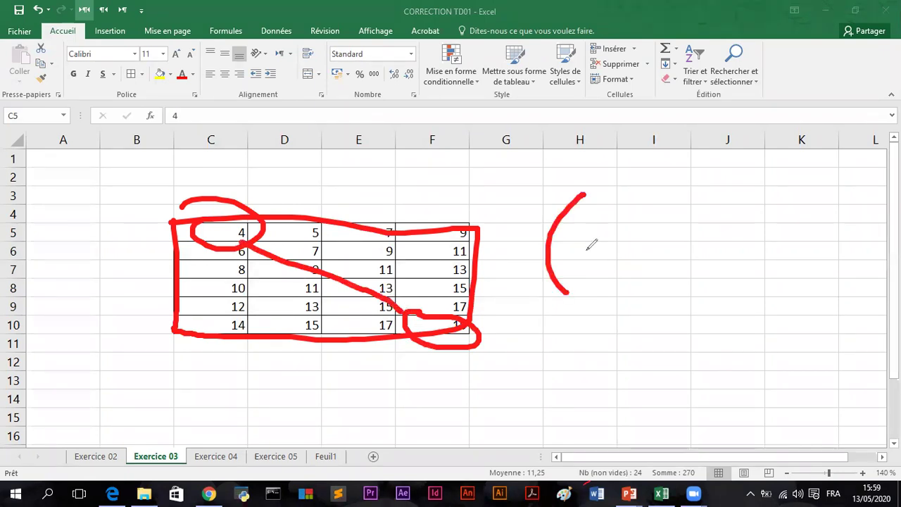
{"action": "left_click_drag", "start_coordinate": [614, 220], "coordinate": [620, 260]}
{"action": "left_click_drag", "start_coordinate": [634, 200], "coordinate": [654, 244]}
{"action": "left_click", "coordinate": [663, 192]}
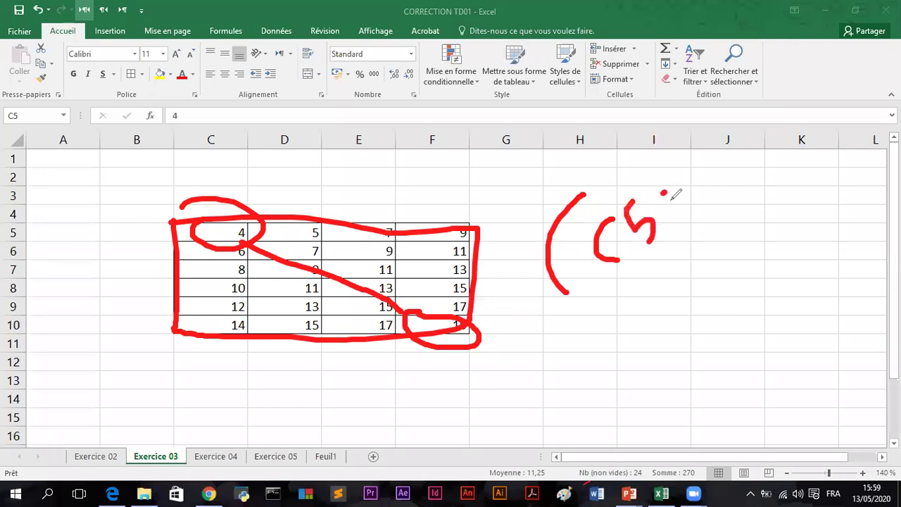
{"action": "left_click_drag", "start_coordinate": [666, 192], "coordinate": [665, 195]}
{"action": "left_click", "coordinate": [686, 225]}
{"action": "left_click_drag", "start_coordinate": [698, 158], "coordinate": [729, 201]}
{"action": "mouse_move", "coordinate": [715, 139]}
{"action": "left_mouse_down"}
{"action": "mouse_move", "coordinate": [695, 162]}
{"action": "mouse_move", "coordinate": [736, 144]}
{"action": "left_mouse_up"}
{"action": "mouse_move", "coordinate": [739, 105]}
{"action": "left_mouse_down"}
{"action": "mouse_move", "coordinate": [767, 140]}
{"action": "mouse_move", "coordinate": [754, 93]}
{"action": "mouse_move", "coordinate": [764, 114]}
{"action": "mouse_move", "coordinate": [770, 90]}
{"action": "mouse_move", "coordinate": [825, 120]}
{"action": "left_mouse_up"}
{"action": "left_click", "coordinate": [734, 109]}
{"action": "left_click_drag", "start_coordinate": [774, 203], "coordinate": [613, 315]}
{"action": "left_click_drag", "start_coordinate": [684, 333], "coordinate": [789, 241]}
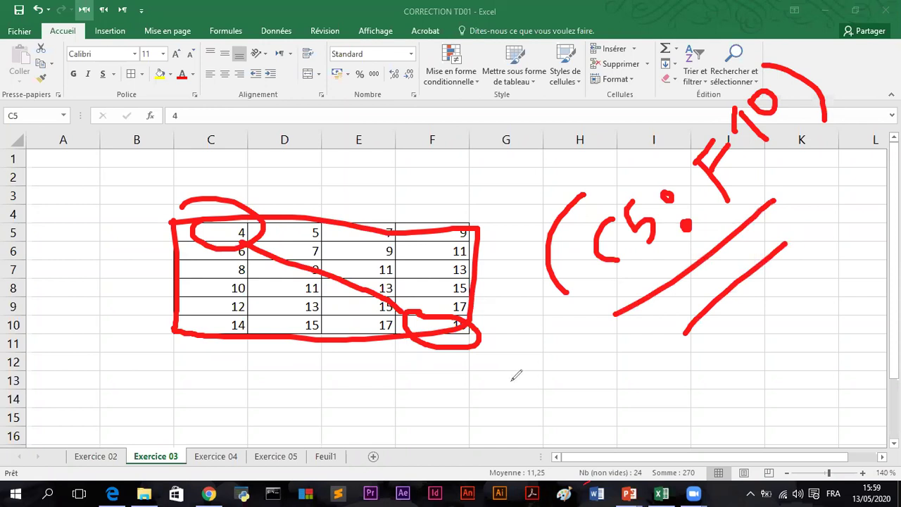
Handwrite the semicolon notation (C5;F10) in red ink below the table for comparison.
{"action": "left_click_drag", "start_coordinate": [535, 363], "coordinate": [517, 408]}
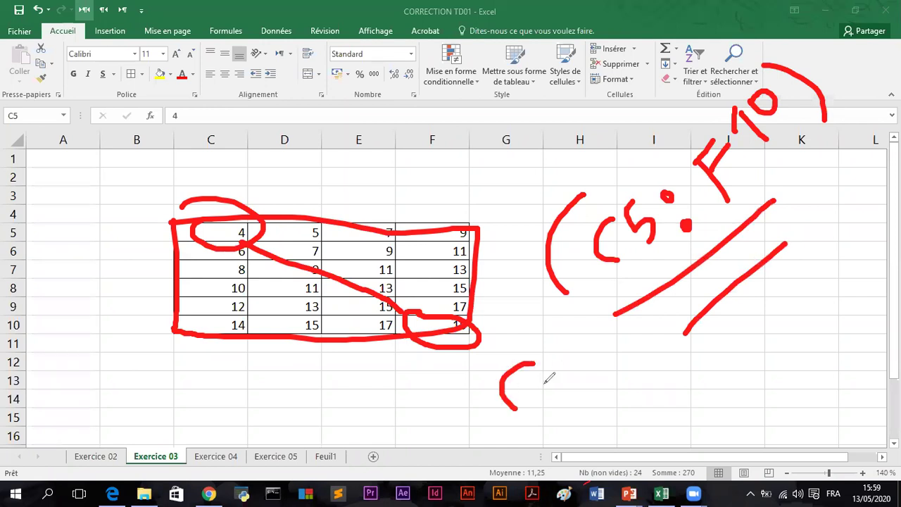
{"action": "left_click_drag", "start_coordinate": [562, 360], "coordinate": [546, 414]}
{"action": "left_click", "coordinate": [599, 364]}
{"action": "left_click_drag", "start_coordinate": [600, 387], "coordinate": [575, 425]}
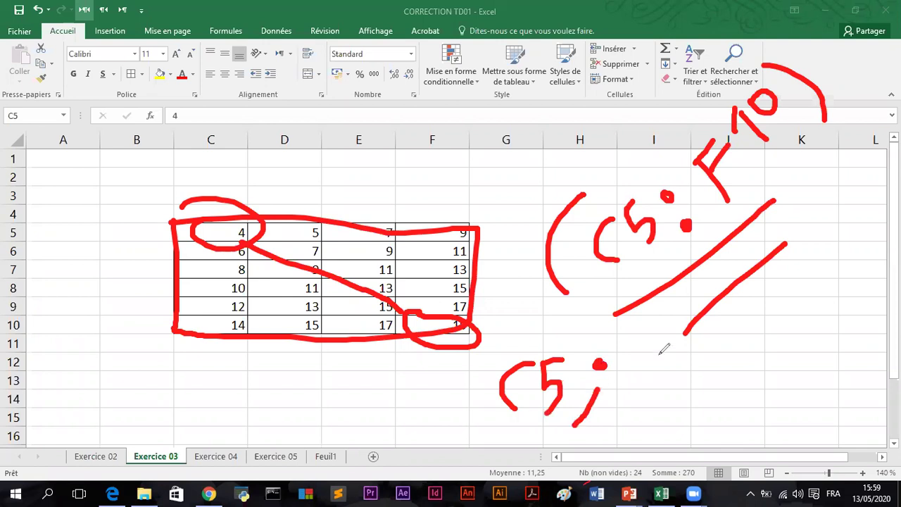
{"action": "left_click_drag", "start_coordinate": [640, 410], "coordinate": [662, 350]}
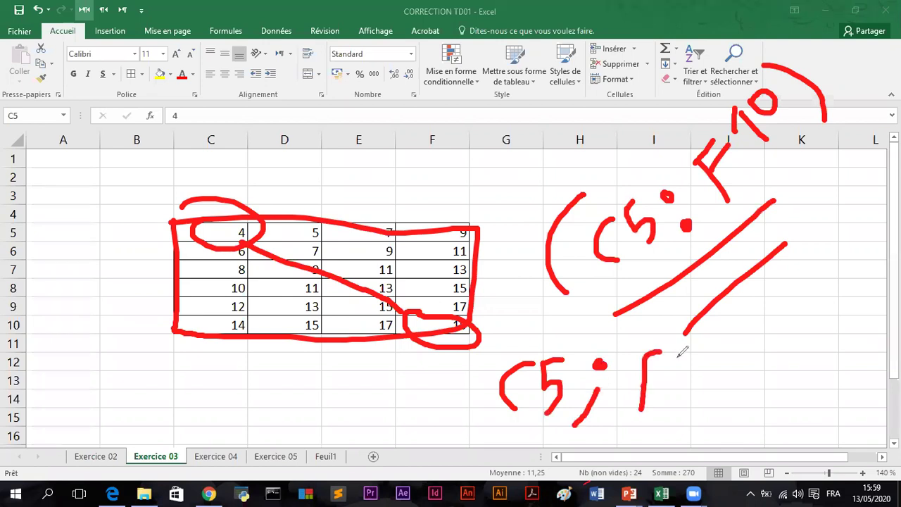
{"action": "left_click_drag", "start_coordinate": [646, 385], "coordinate": [663, 381]}
{"action": "left_click_drag", "start_coordinate": [708, 345], "coordinate": [687, 402]}
{"action": "left_click_drag", "start_coordinate": [739, 333], "coordinate": [783, 382]}
{"action": "left_click_drag", "start_coordinate": [494, 351], "coordinate": [473, 442]}
Mark the two individual cells in red ink, with a cross below F10 and a plus sign above C5.
{"action": "left_click", "coordinate": [421, 320]}
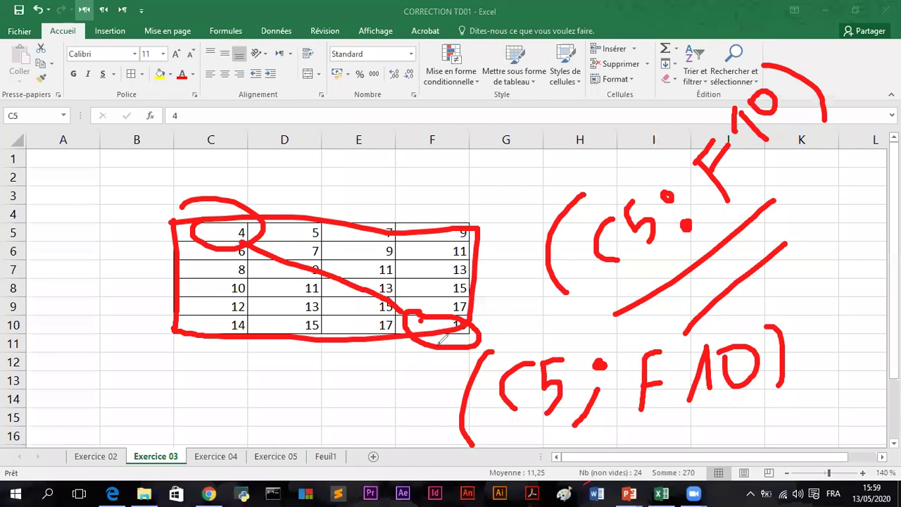
{"action": "left_click_drag", "start_coordinate": [422, 357], "coordinate": [436, 371]}
{"action": "left_click_drag", "start_coordinate": [434, 356], "coordinate": [424, 373]}
{"action": "mouse_move", "coordinate": [220, 165]}
{"action": "left_mouse_down"}
{"action": "mouse_move", "coordinate": [220, 197]}
{"action": "mouse_move", "coordinate": [199, 174]}
{"action": "left_mouse_up"}
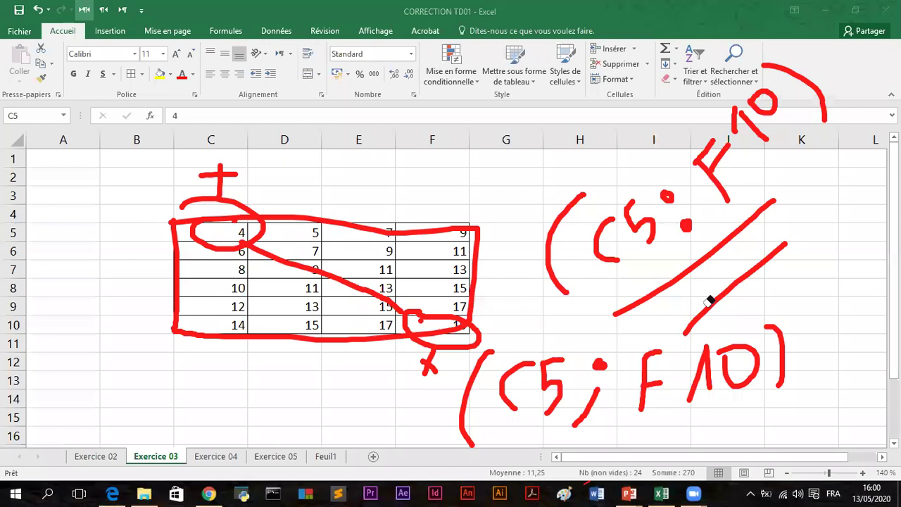
Erase all the red ink annotations from the worksheet view.
{"action": "left_click_drag", "start_coordinate": [710, 300], "coordinate": [302, 261]}
{"action": "left_click", "coordinate": [176, 264]}
{"action": "left_click_drag", "start_coordinate": [314, 318], "coordinate": [431, 365]}
{"action": "mouse_move", "coordinate": [702, 325]}
{"action": "left_mouse_down"}
{"action": "mouse_move", "coordinate": [765, 361]}
{"action": "mouse_move", "coordinate": [755, 176]}
{"action": "mouse_move", "coordinate": [735, 103]}
{"action": "left_mouse_up"}
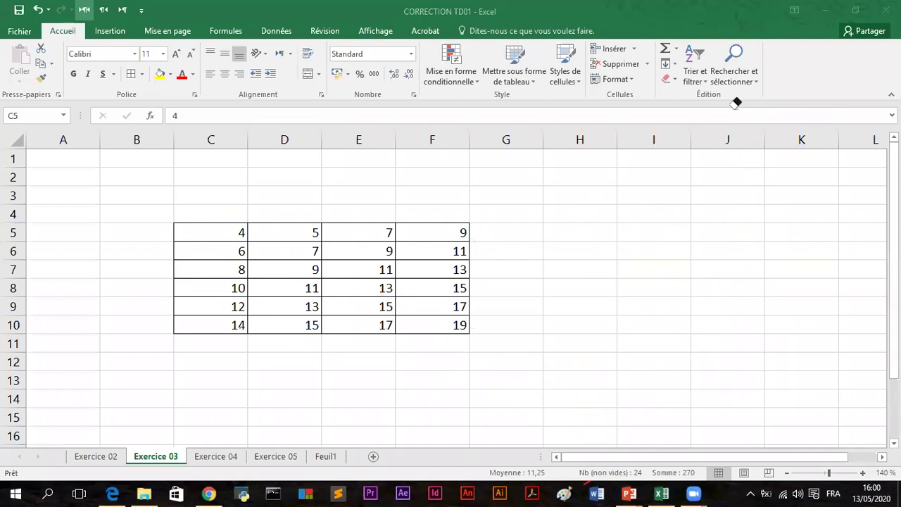
Calculate the sum of the table in cell H8 with =SOMME(C5:F10).
{"action": "left_click", "coordinate": [592, 283]}
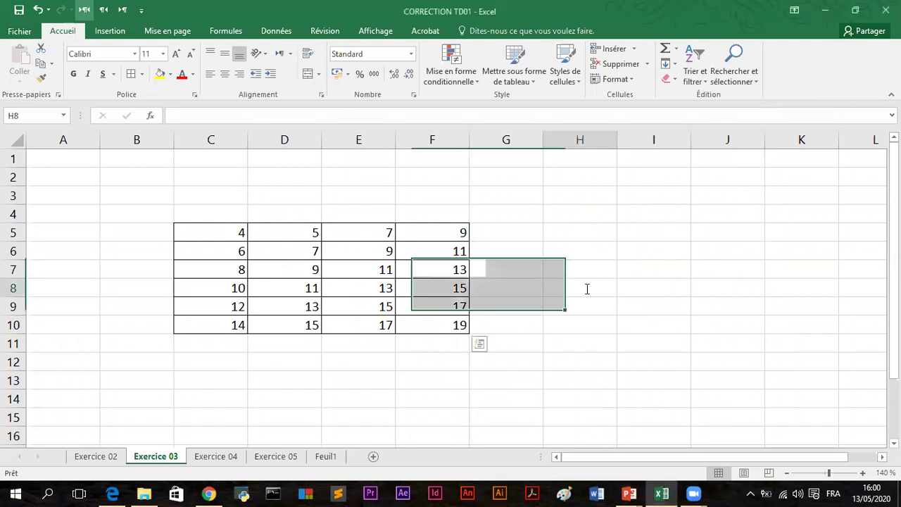
{"action": "type", "text": "="}
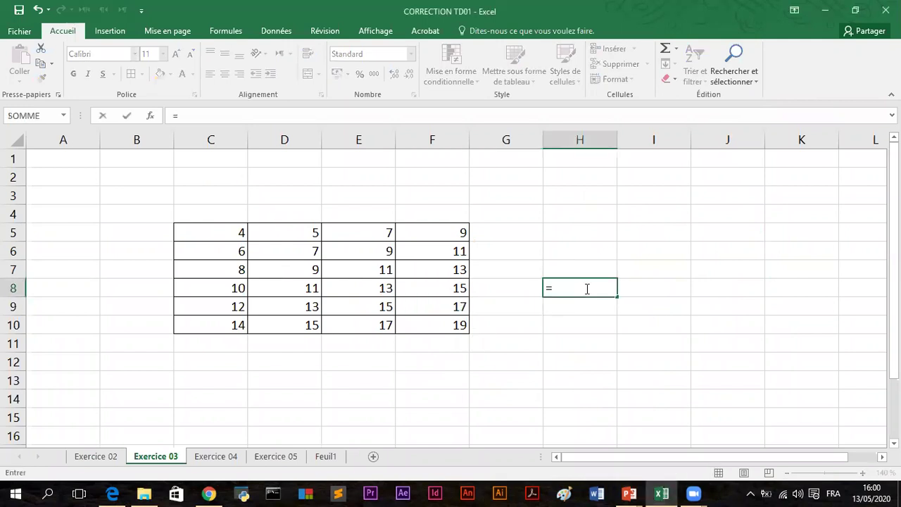
{"action": "type", "text": "somm"}
{"action": "key", "text": "Tab"}
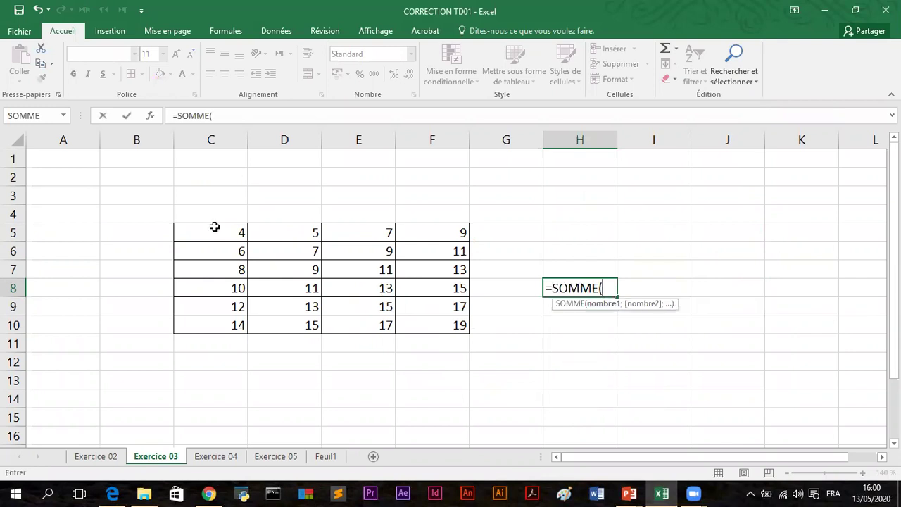
{"action": "mouse_move", "coordinate": [221, 231]}
{"action": "left_mouse_down"}
{"action": "mouse_move", "coordinate": [385, 288]}
{"action": "mouse_move", "coordinate": [417, 308]}
{"action": "mouse_move", "coordinate": [418, 322]}
{"action": "left_mouse_up"}
{"action": "key", "text": "Return"}
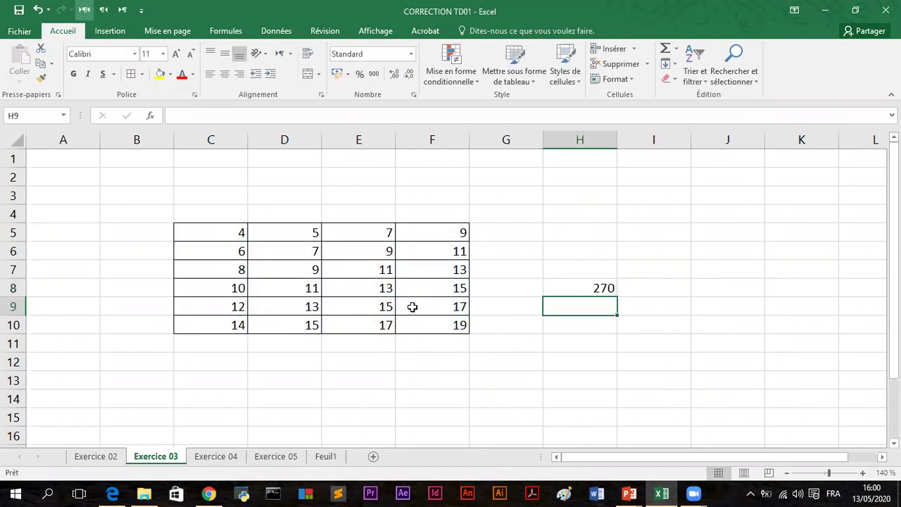
Assign a person's surname as the defined name of the range C5:F10.
{"action": "left_click", "coordinate": [588, 348]}
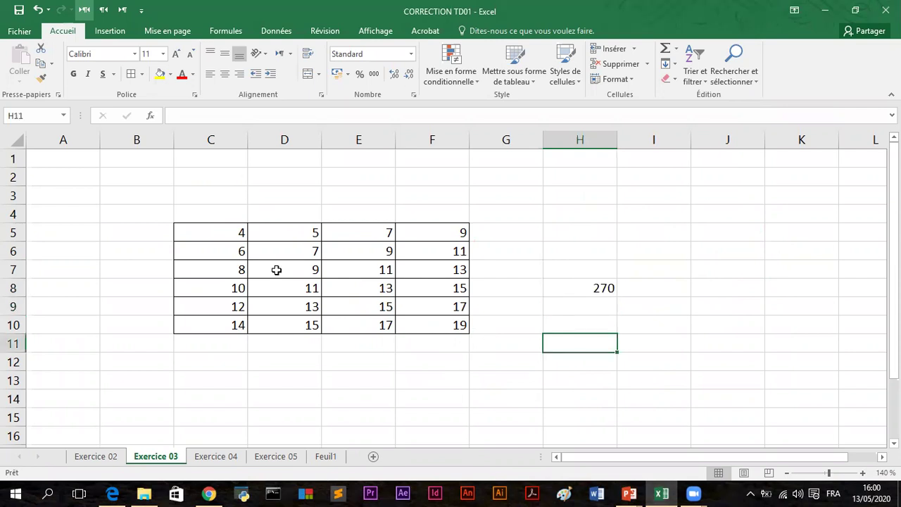
{"action": "left_click_drag", "start_coordinate": [239, 232], "coordinate": [454, 326]}
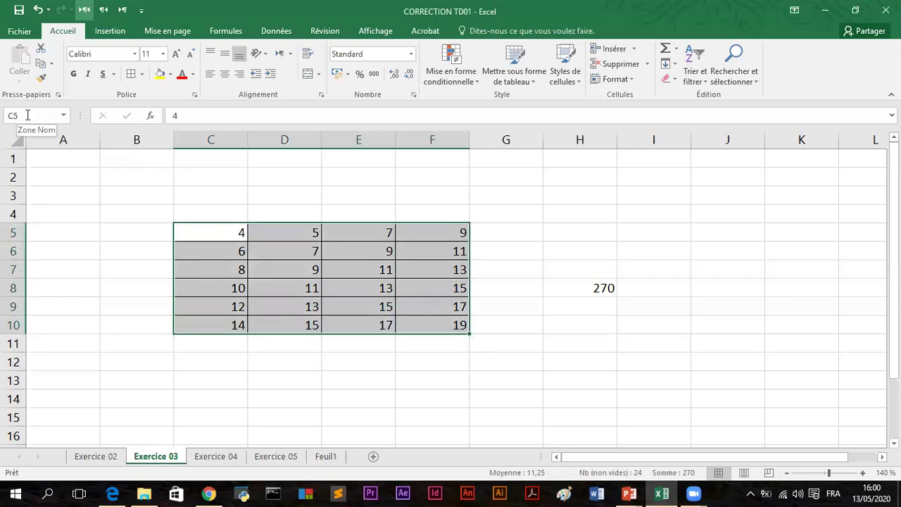
{"action": "left_click", "coordinate": [32, 115]}
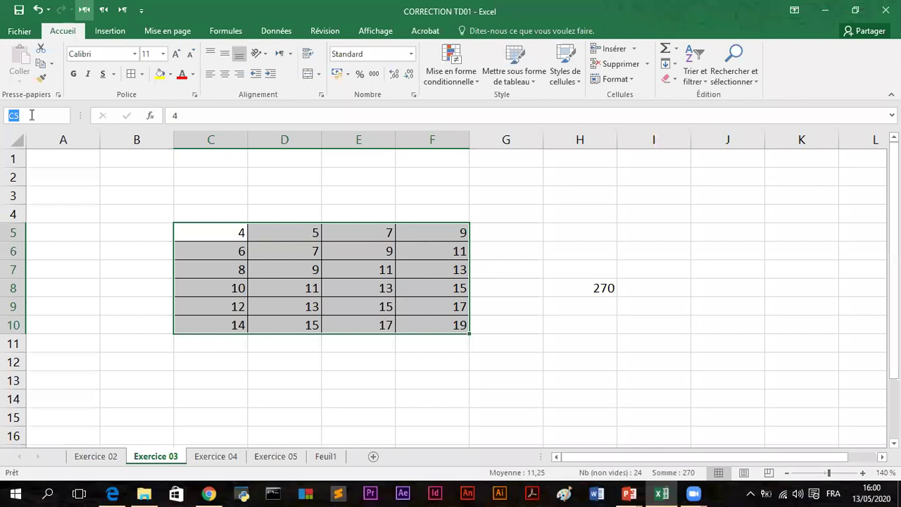
{"action": "type", "text": "moustari"}
{"action": "key", "text": "Return"}
Calculate the table's sum in cell H12 with SOMME, using the defined name of C5:F10 as its argument.
{"action": "left_click", "coordinate": [590, 358]}
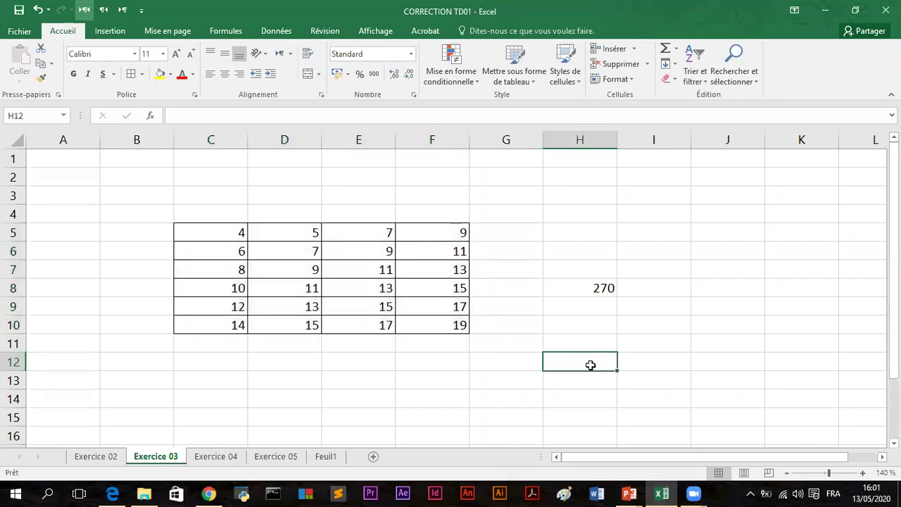
{"action": "type", "text": "=somm"}
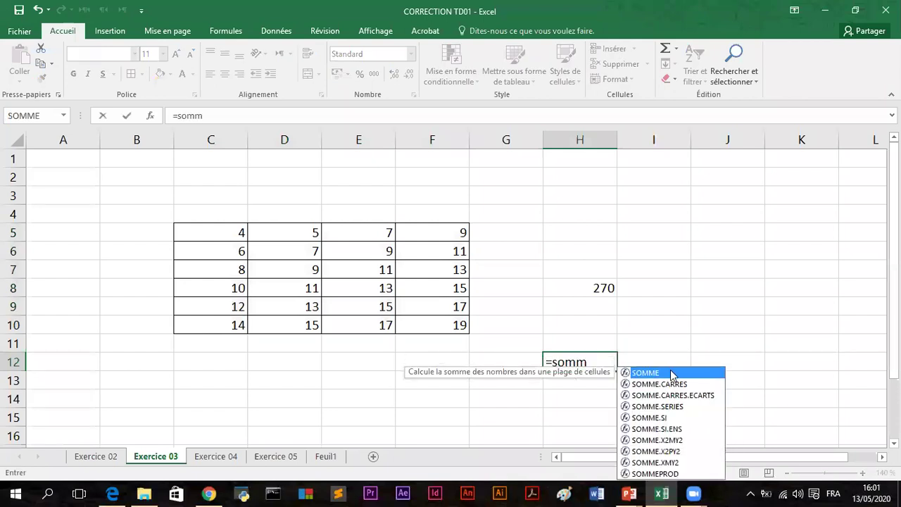
{"action": "double_click", "coordinate": [669, 371]}
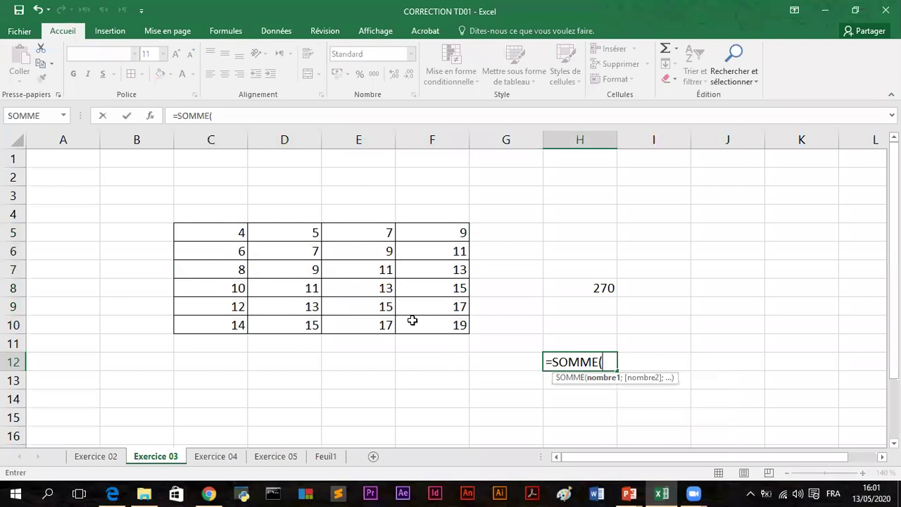
{"action": "type", "text": "mousta"}
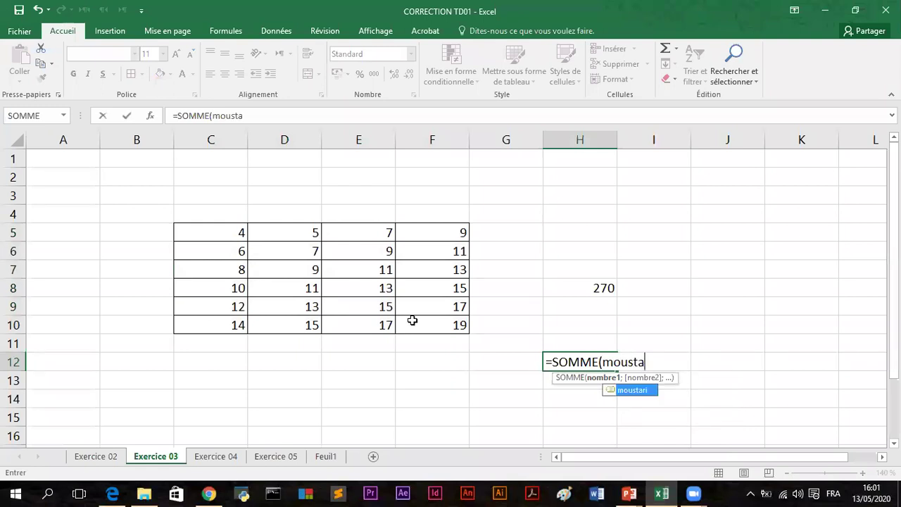
{"action": "double_click", "coordinate": [636, 392]}
{"action": "key", "text": "Return"}
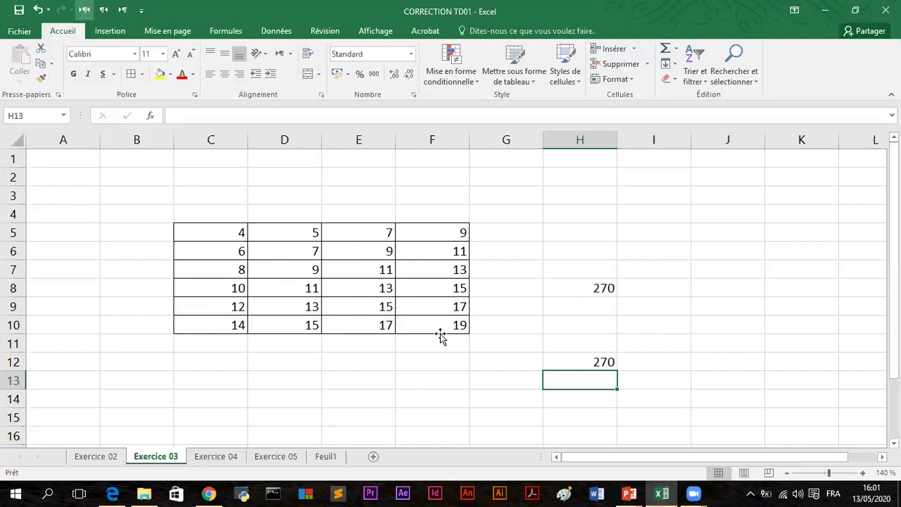
Reselect the table C5:F10 and check the defined name assigned to it.
{"action": "left_click", "coordinate": [51, 117]}
{"action": "left_click", "coordinate": [51, 117]}
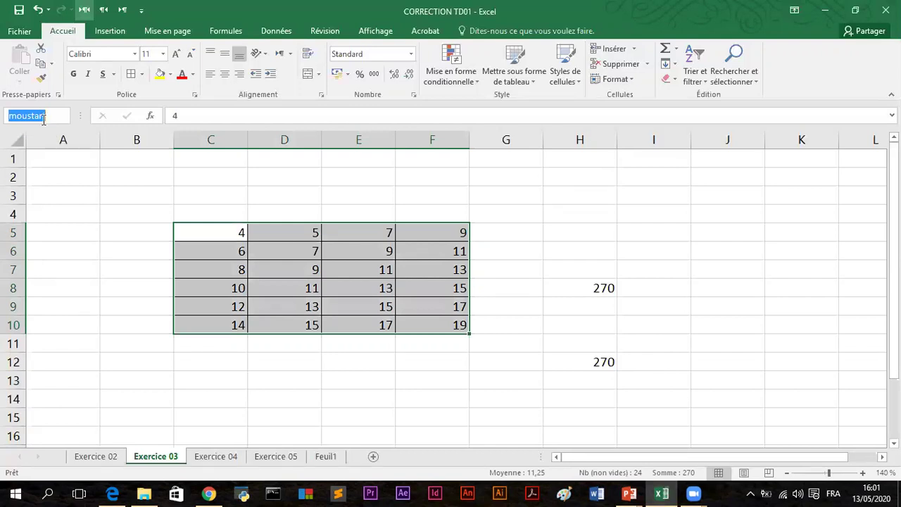
{"action": "left_click", "coordinate": [212, 235]}
{"action": "left_click_drag", "start_coordinate": [226, 235], "coordinate": [378, 288]}
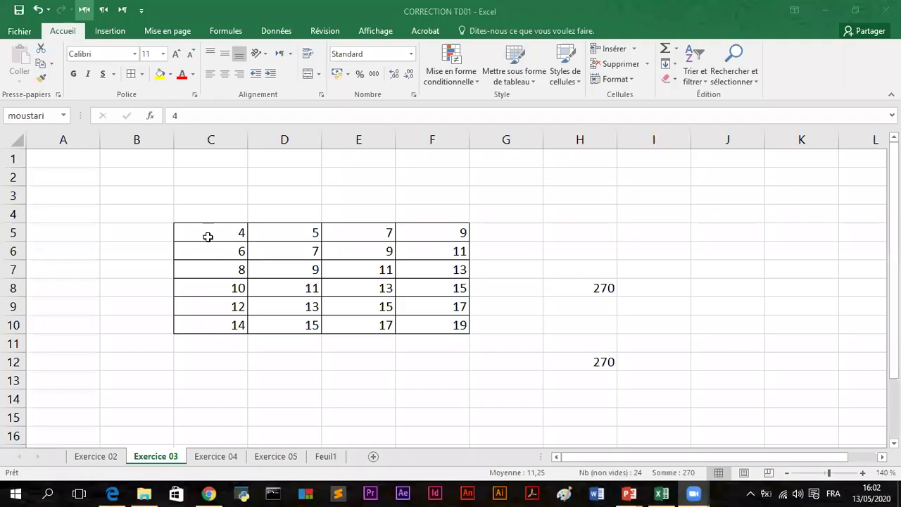
{"action": "key", "text": "ctrl+a"}
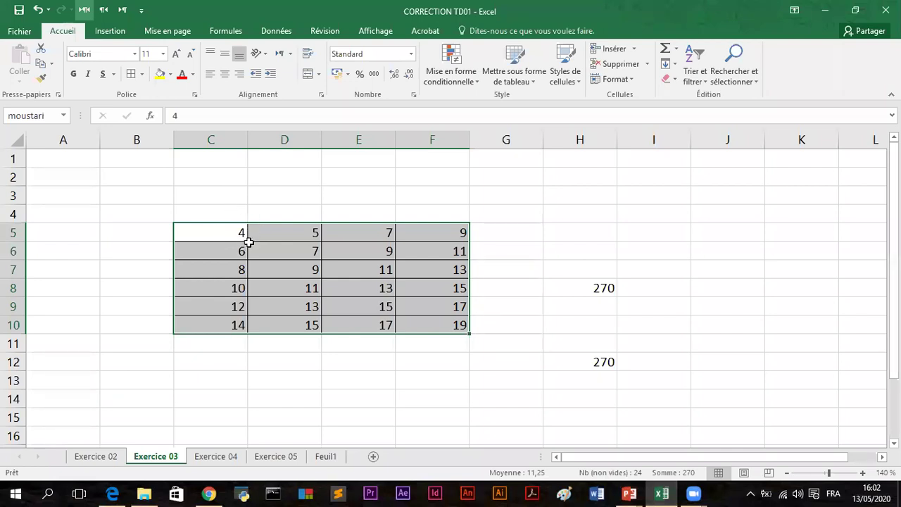
{"action": "left_click", "coordinate": [201, 227]}
{"action": "left_click_drag", "start_coordinate": [261, 274], "coordinate": [451, 325]}
{"action": "left_click", "coordinate": [46, 117]}
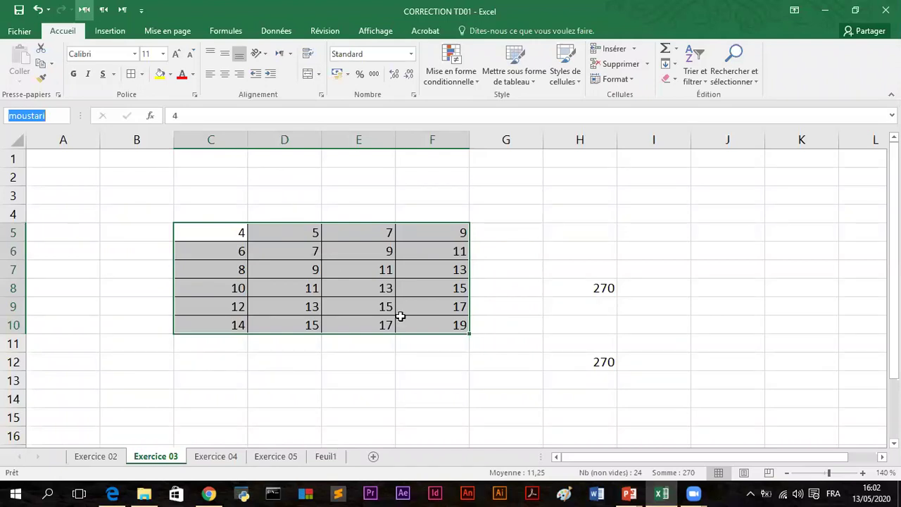
{"action": "left_click", "coordinate": [501, 225]}
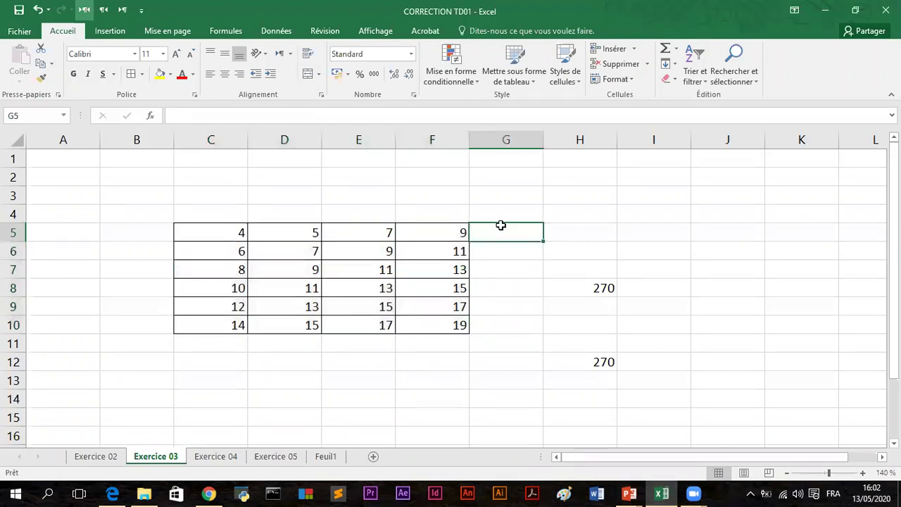
Inspect the SOMME formula in cell H12 and the range its named argument covers.
{"action": "double_click", "coordinate": [596, 363]}
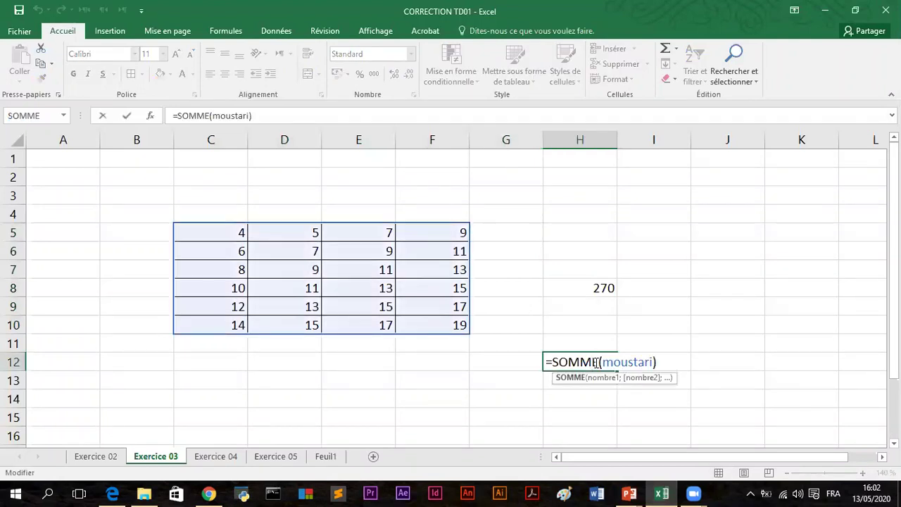
{"action": "key", "text": "Escape"}
{"action": "key", "text": "Return"}
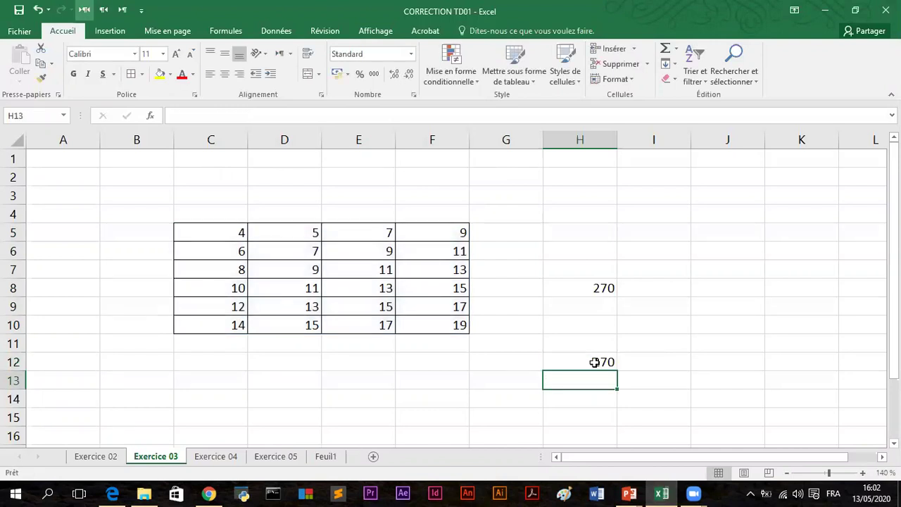
{"action": "left_click", "coordinate": [595, 363]}
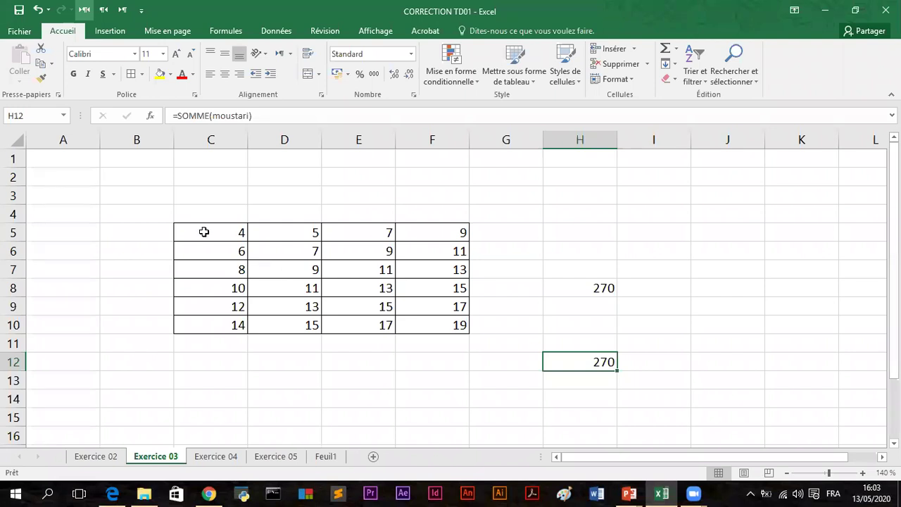
{"action": "left_click_drag", "start_coordinate": [97, 192], "coordinate": [213, 217]}
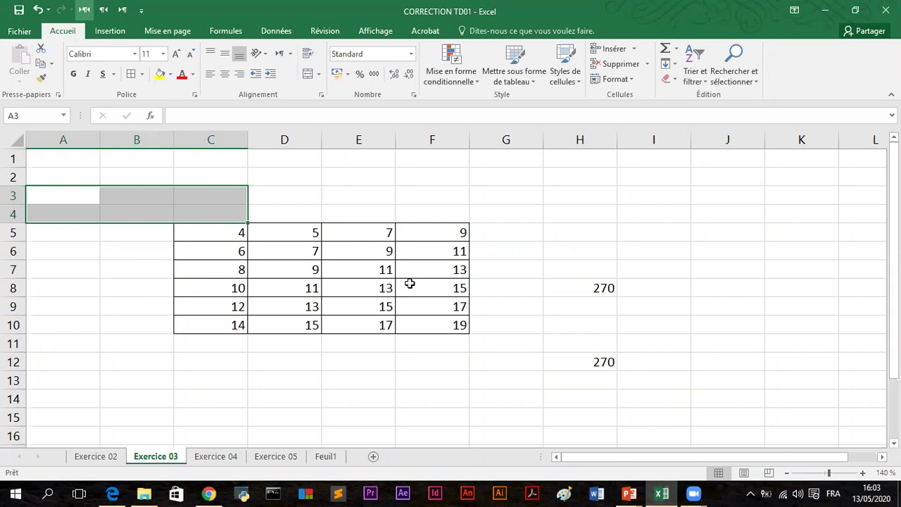
{"action": "left_click_drag", "start_coordinate": [669, 169], "coordinate": [774, 258]}
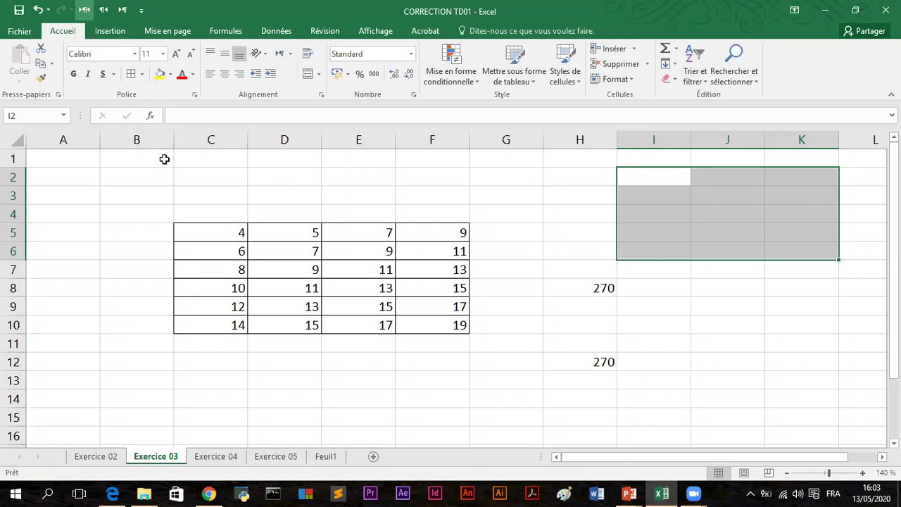
{"action": "left_click", "coordinate": [295, 214]}
{"action": "left_click_drag", "start_coordinate": [650, 216], "coordinate": [775, 272]}
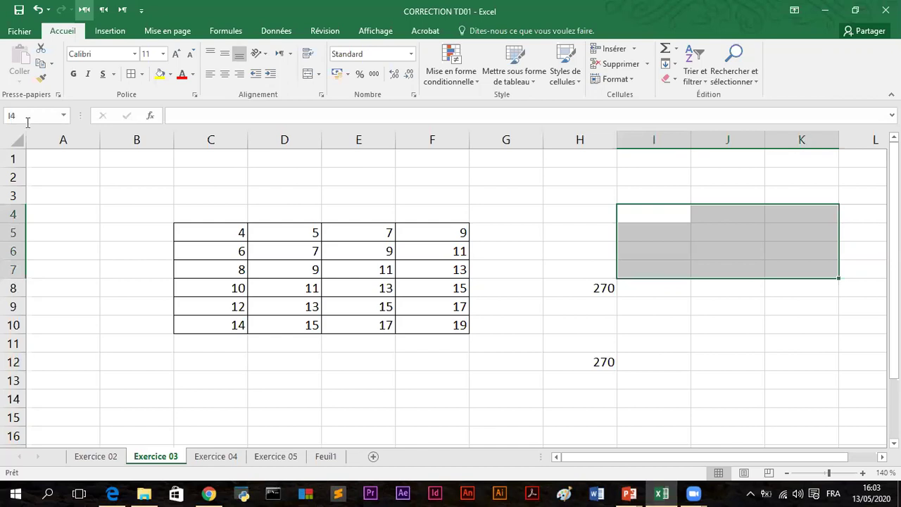
Assign the defined name data to the range C7:D10.
{"action": "left_click_drag", "start_coordinate": [212, 272], "coordinate": [255, 324]}
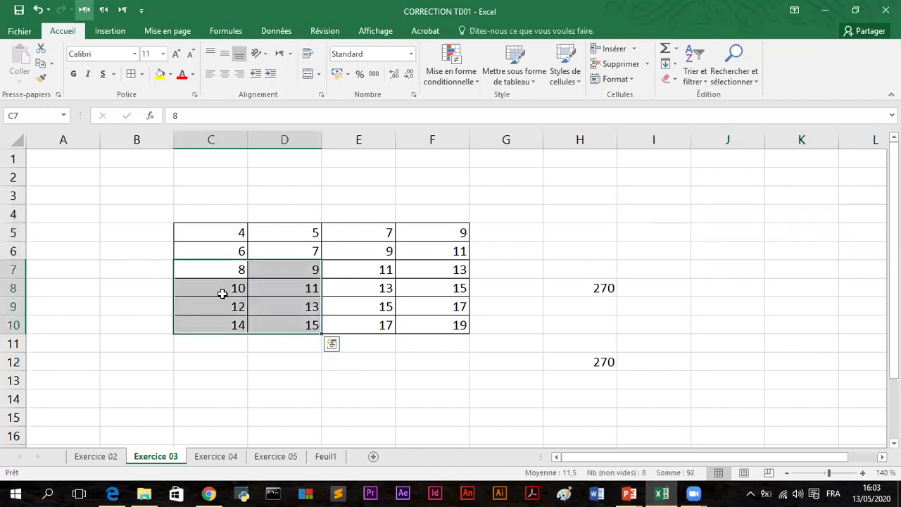
{"action": "left_click", "coordinate": [22, 116]}
{"action": "type", "text": "da"}
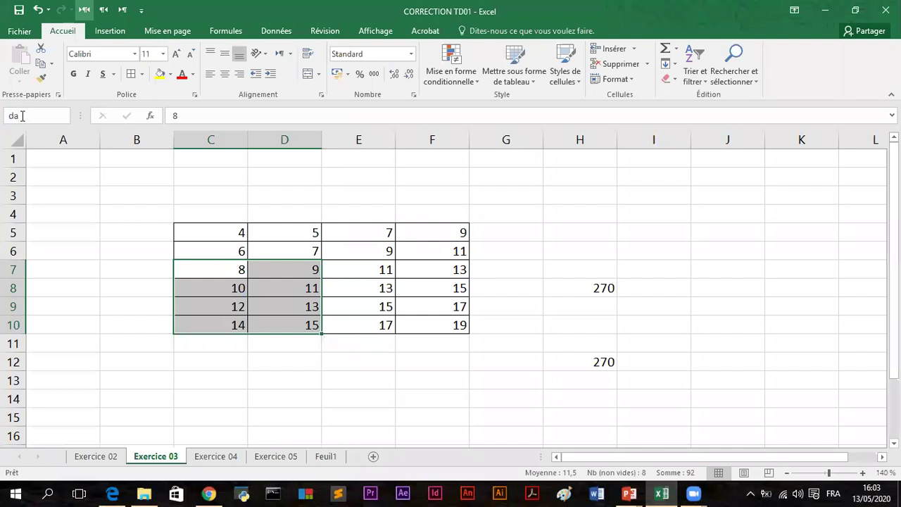
{"action": "type", "text": "ta"}
Calculate the sum of the named range data in cell J8 with the SOMME function.
{"action": "left_click", "coordinate": [717, 280]}
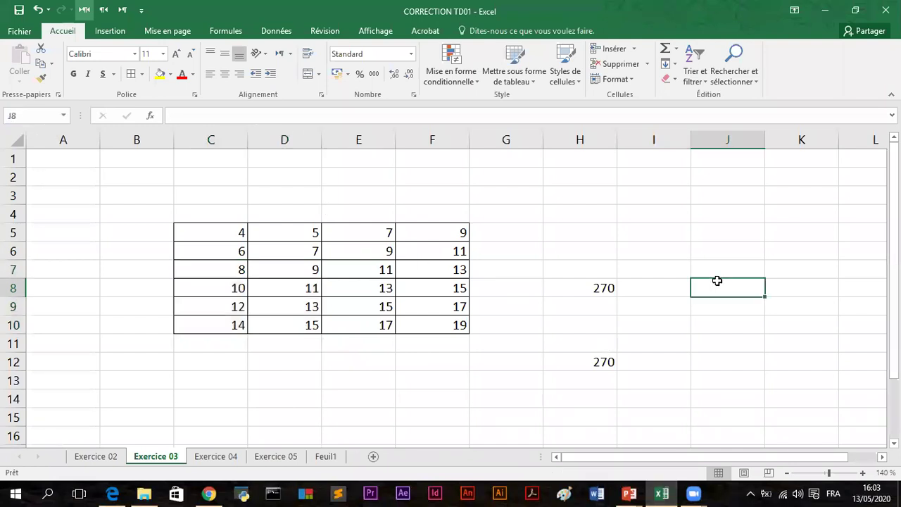
{"action": "type", "text": "=som"}
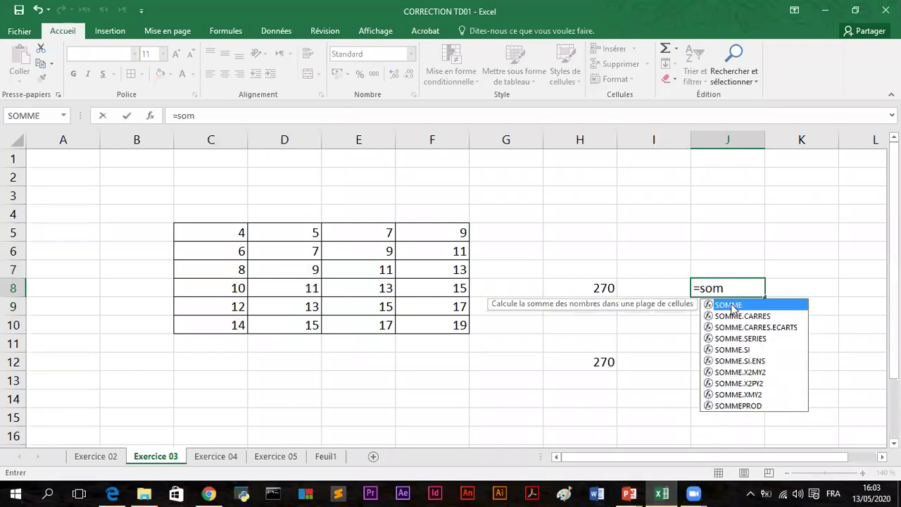
{"action": "double_click", "coordinate": [732, 306]}
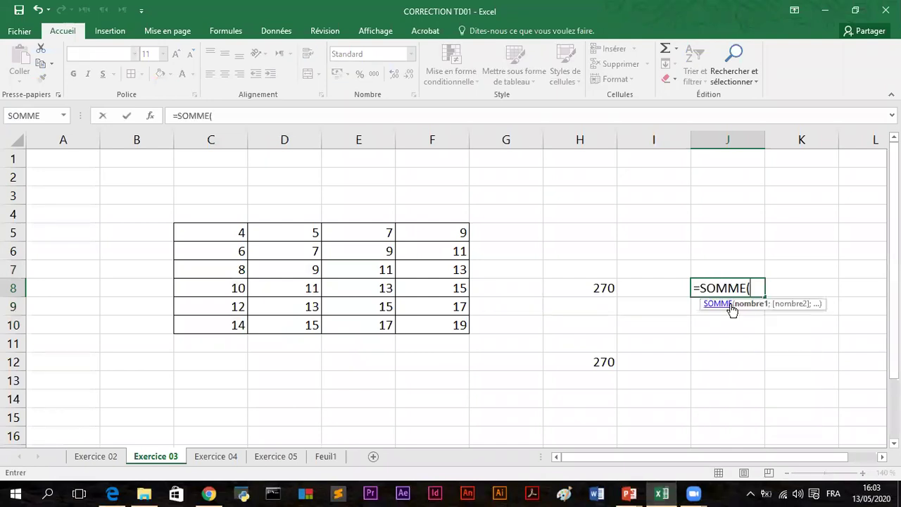
{"action": "type", "text": "da"}
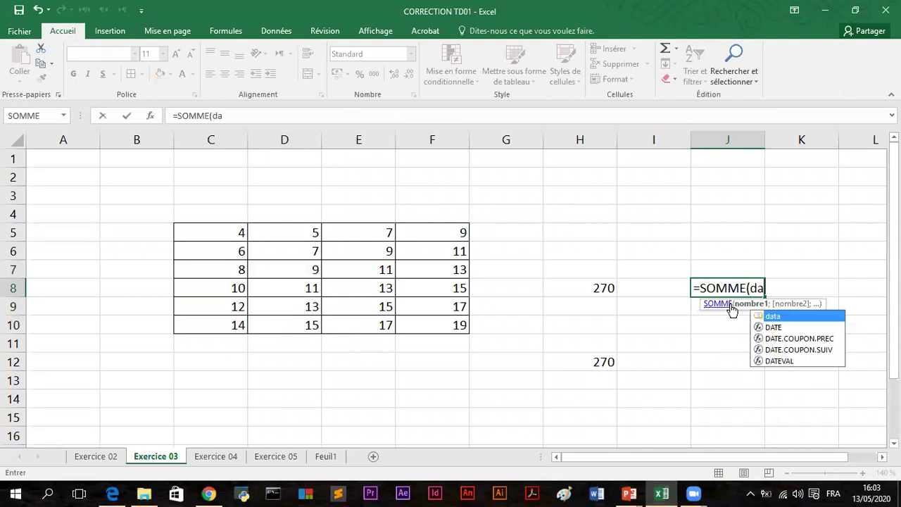
{"action": "type", "text": "ta"}
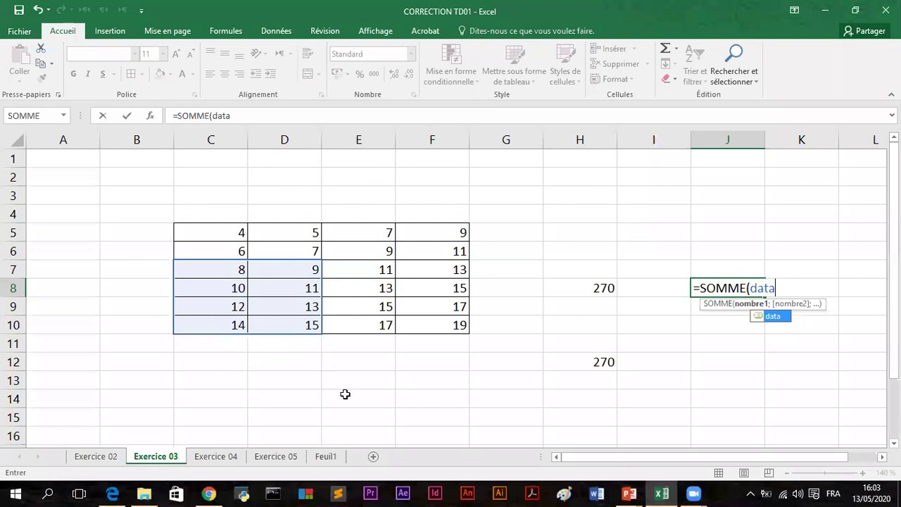
{"action": "key", "text": "Return"}
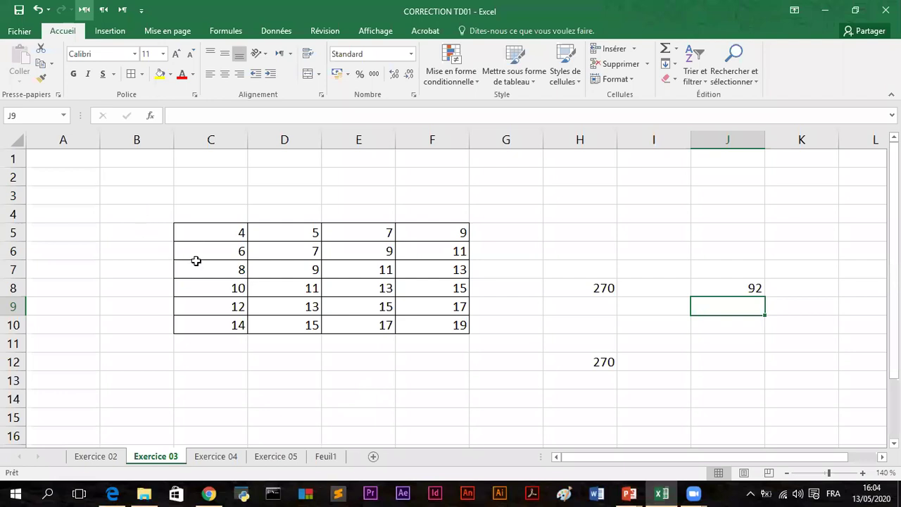
Enter 1 in cell A1 and fill it down column A to row 114.
{"action": "left_click", "coordinate": [66, 155]}
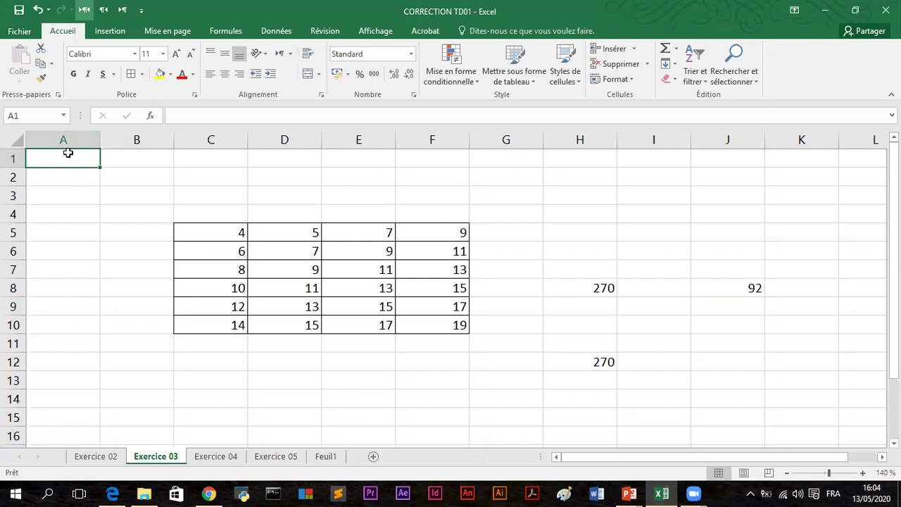
{"action": "type", "text": "1"}
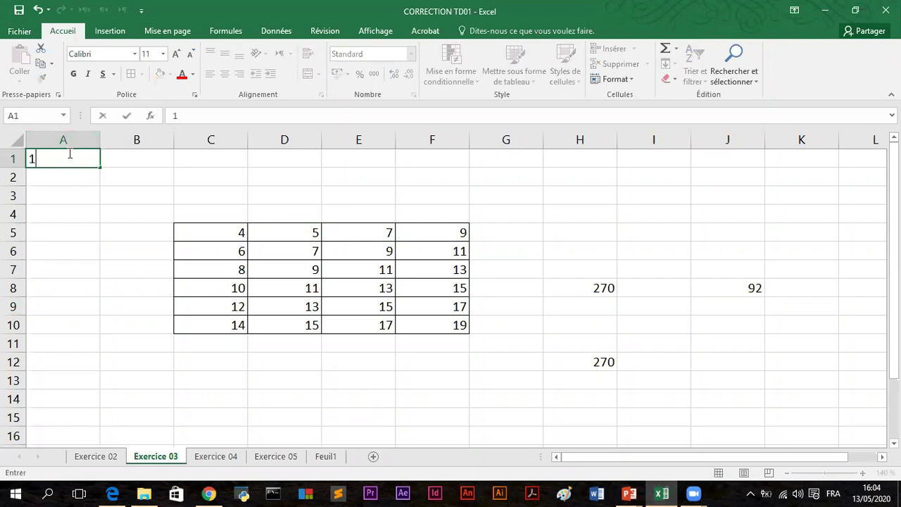
{"action": "left_click", "coordinate": [67, 131]}
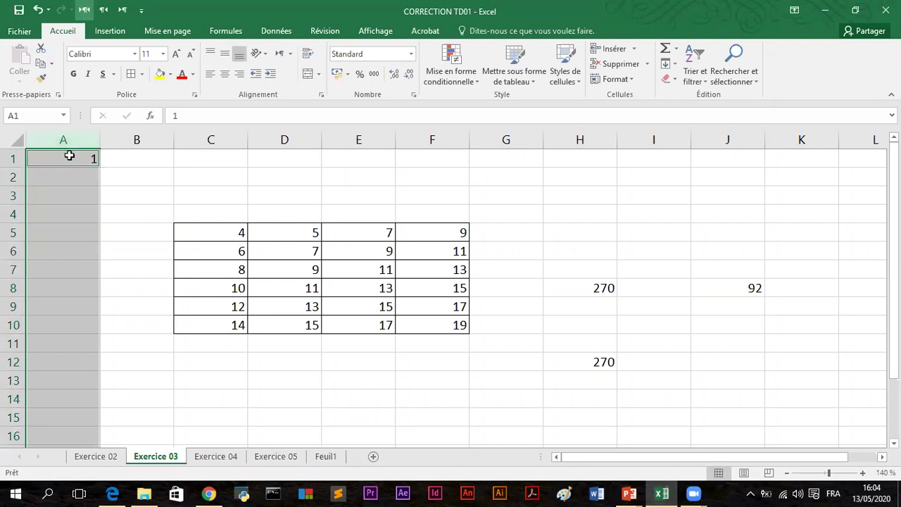
{"action": "left_click", "coordinate": [70, 155]}
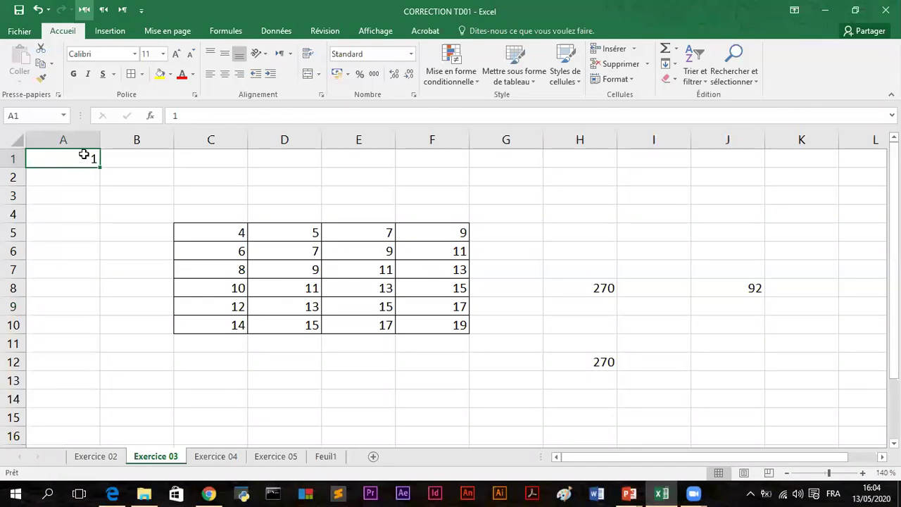
{"action": "left_click_drag", "start_coordinate": [108, 341], "coordinate": [104, 486]}
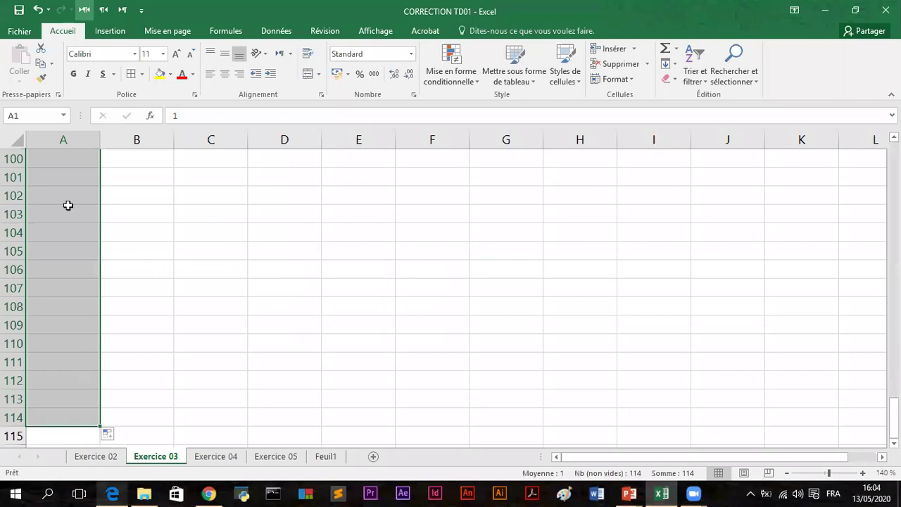
Assign the defined name Client to the filled range A1:A114 and check the name.
{"action": "key", "text": "ctrl+Home"}
{"action": "left_click_drag", "start_coordinate": [64, 209], "coordinate": [64, 458]}
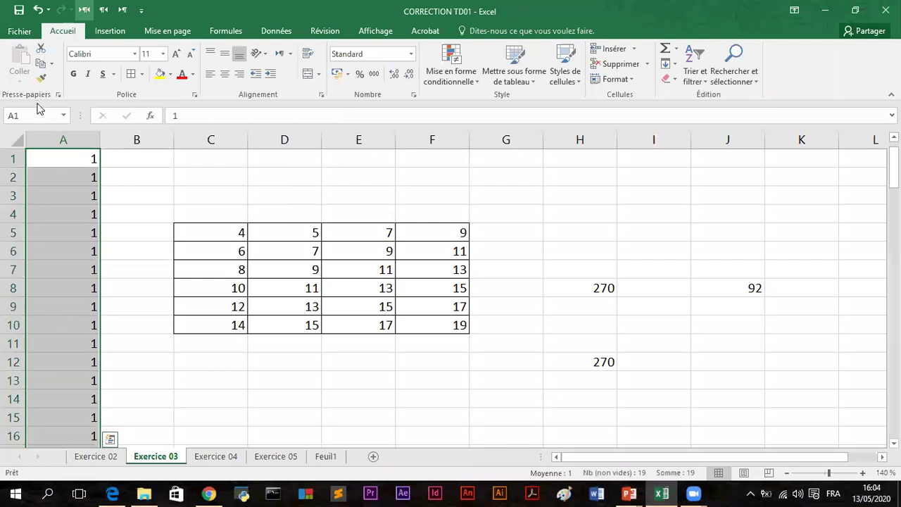
{"action": "key", "text": "ctrl+shift+Down"}
{"action": "left_click", "coordinate": [35, 109]}
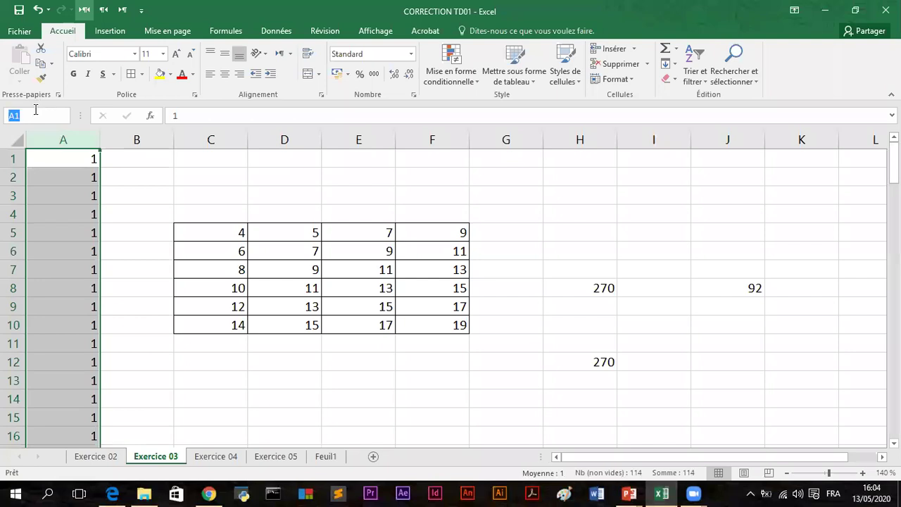
{"action": "type", "text": "Client"}
{"action": "key", "text": "Return"}
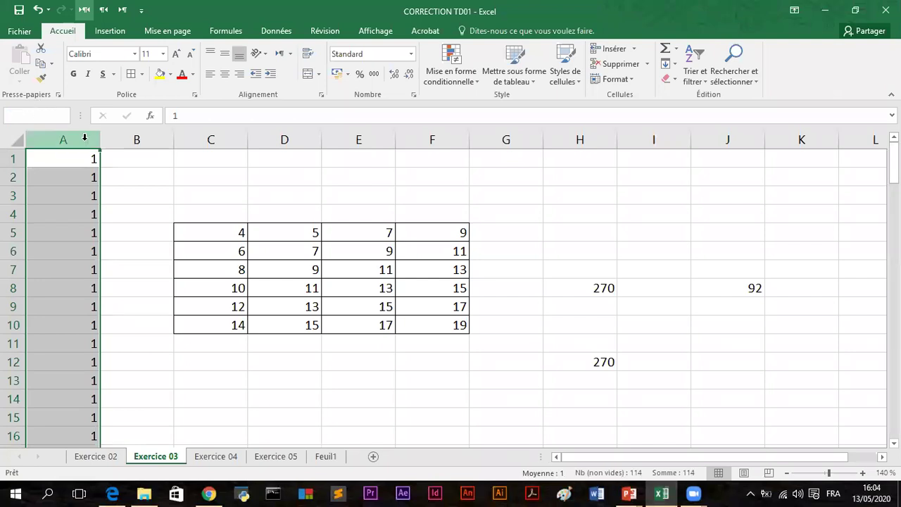
{"action": "left_click", "coordinate": [41, 118]}
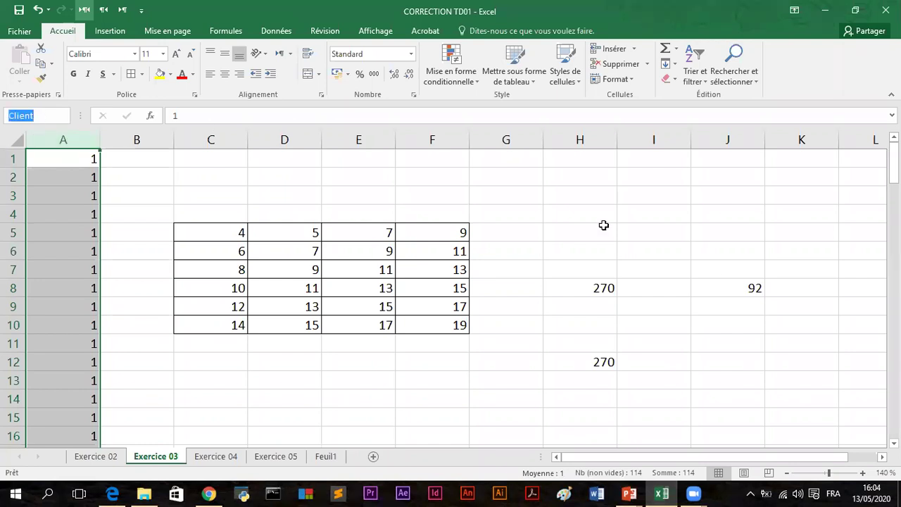
Start a formula in cell J4 with the NA function.
{"action": "left_click", "coordinate": [705, 216]}
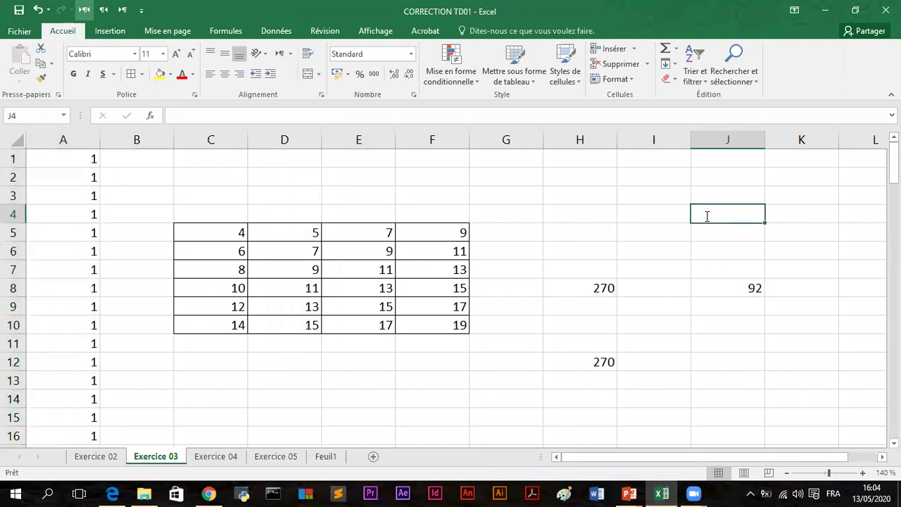
{"action": "type", "text": "=n"}
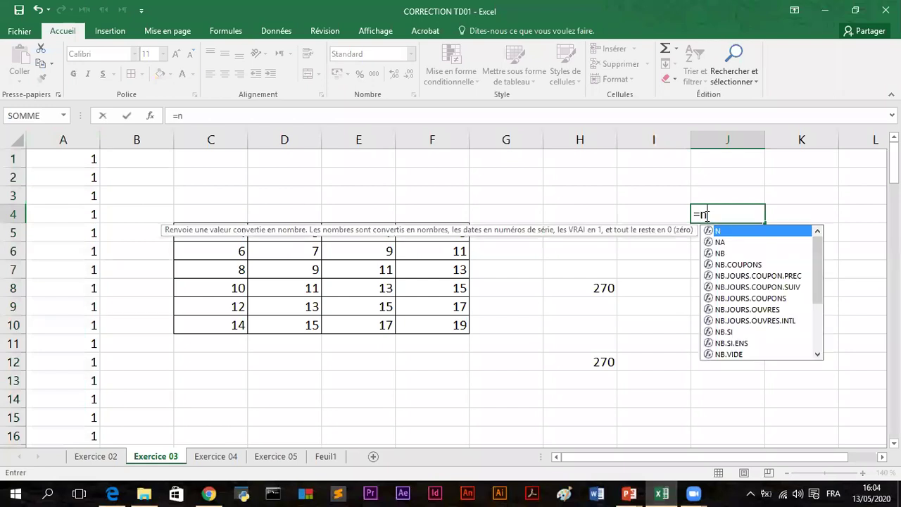
{"action": "left_click", "coordinate": [725, 242]}
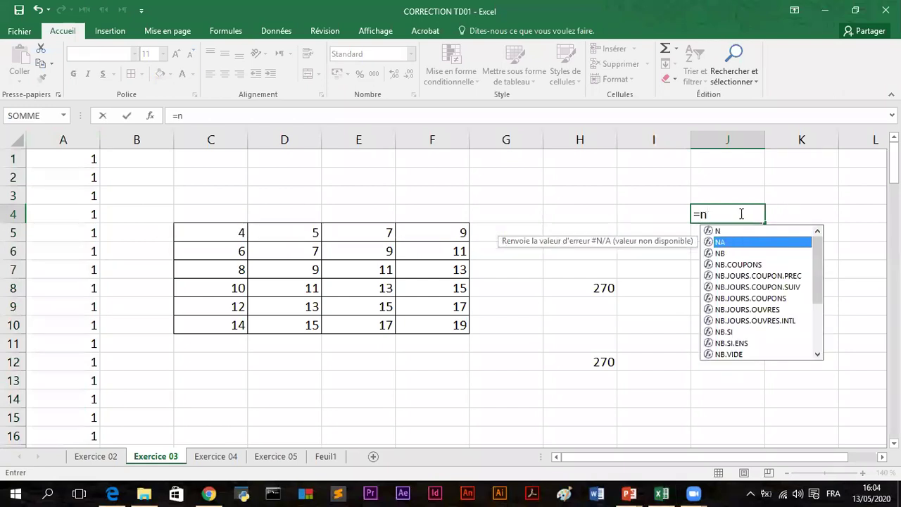
{"action": "key", "text": "Tab"}
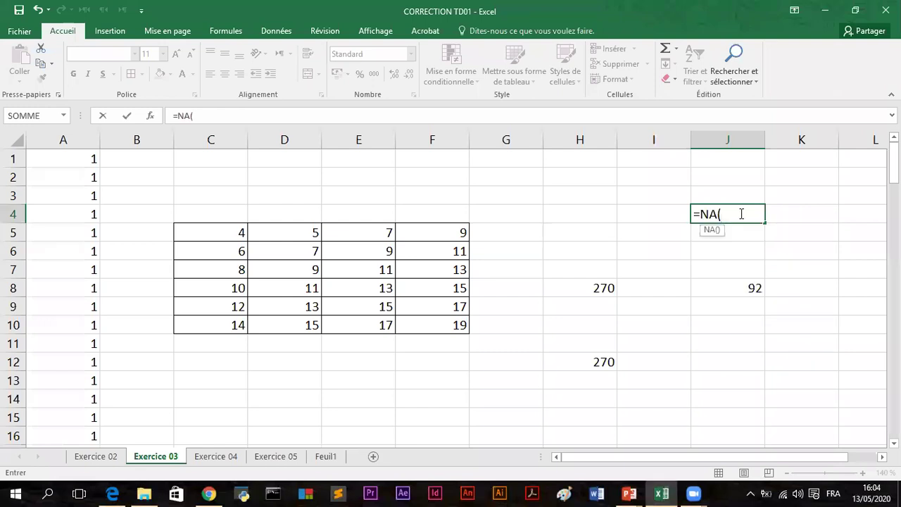